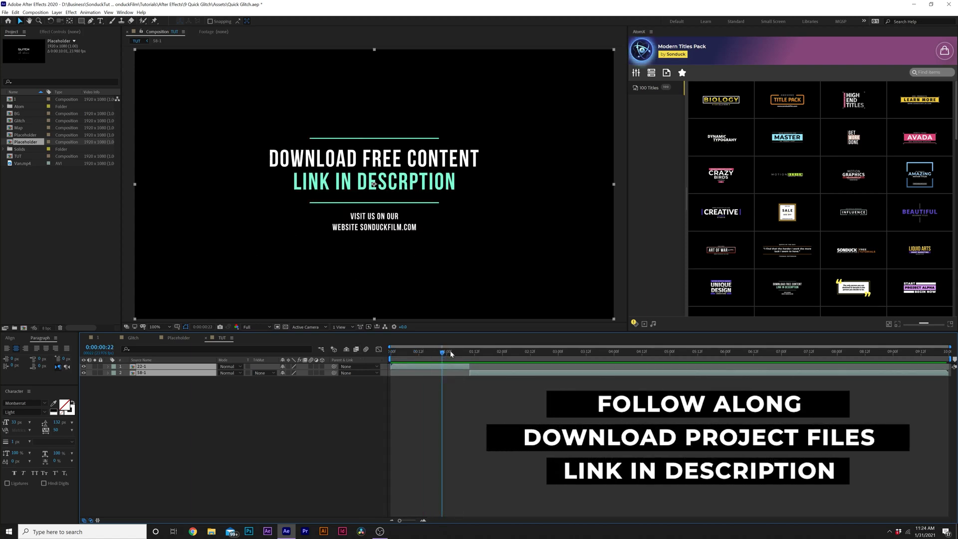
Pre-compose both GLITCH title layers into a new composition named PLaceholder
{"action": "left_click_drag", "start_coordinate": [451, 354], "coordinate": [504, 351]}
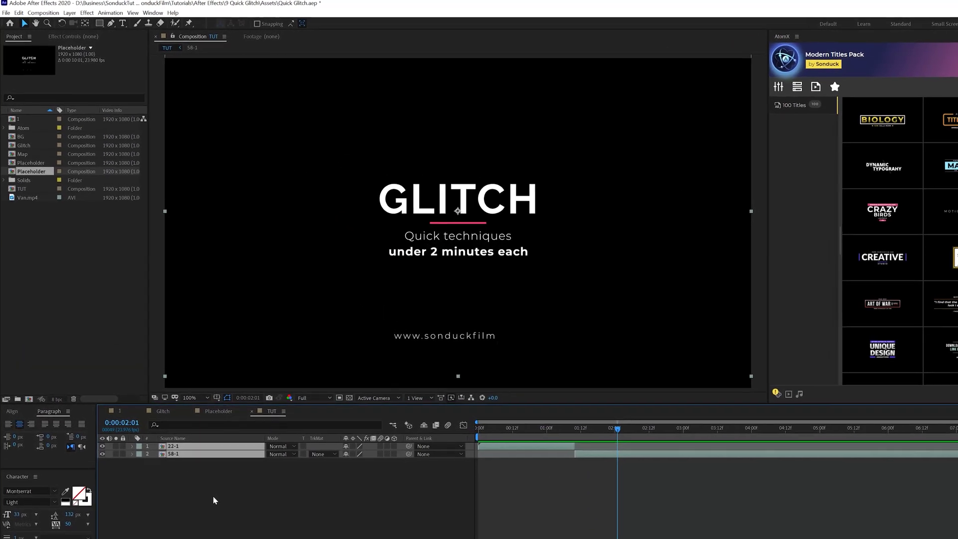
{"action": "left_click", "coordinate": [70, 13]}
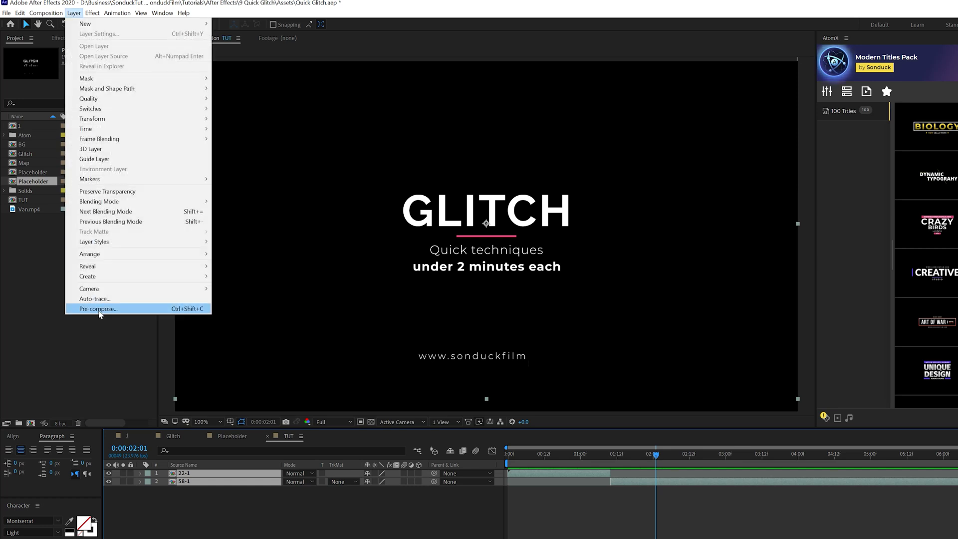
{"action": "left_click", "coordinate": [99, 309]}
{"action": "type", "text": "PLace"}
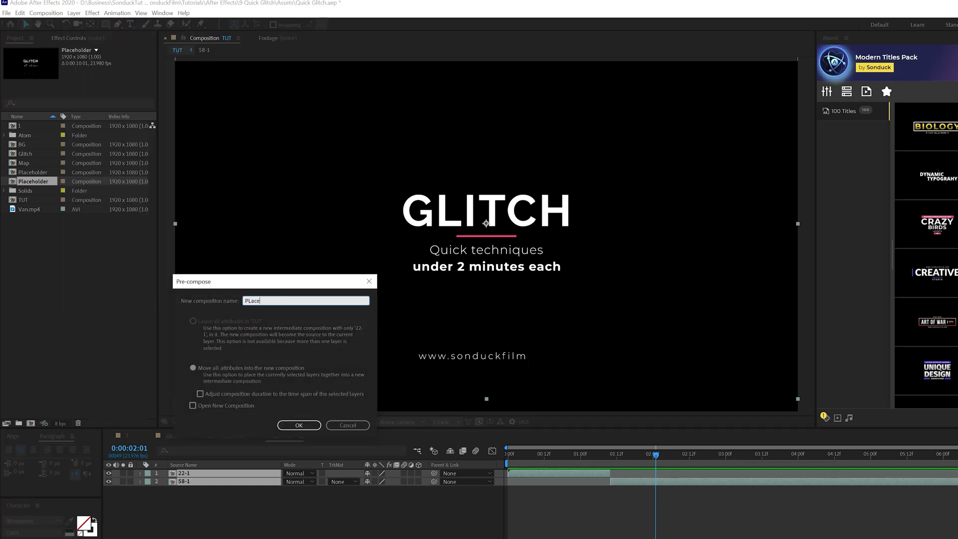
{"action": "type", "text": "hol"}
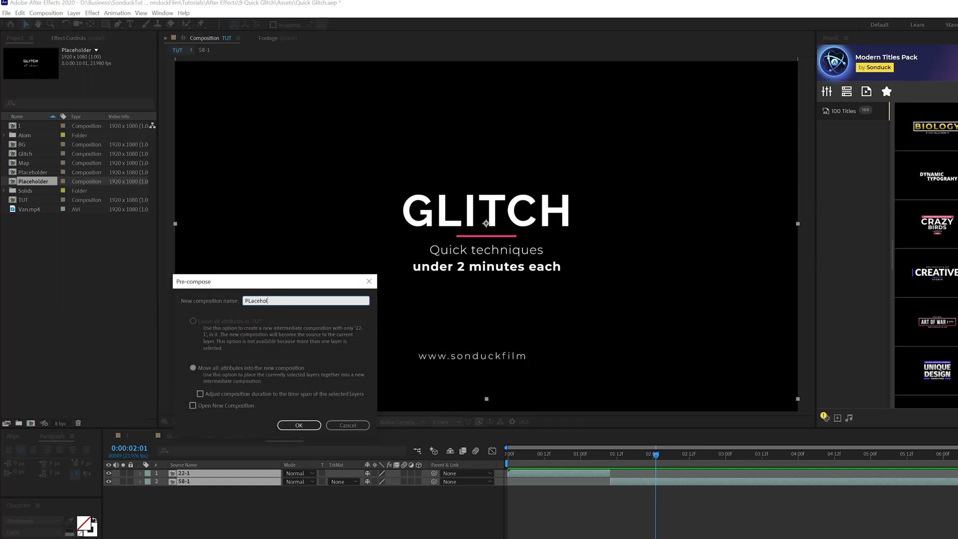
{"action": "type", "text": "der"}
{"action": "key", "text": "Return"}
{"action": "left_click", "coordinate": [74, 13]}
Create a black solid named Noise and apply Fractal Noise to it
{"action": "mouse_move", "coordinate": [76, 25]}
{"action": "left_click", "coordinate": [234, 33]}
{"action": "type", "text": "Noise"}
{"action": "key", "text": "Return"}
{"action": "left_click", "coordinate": [92, 12]}
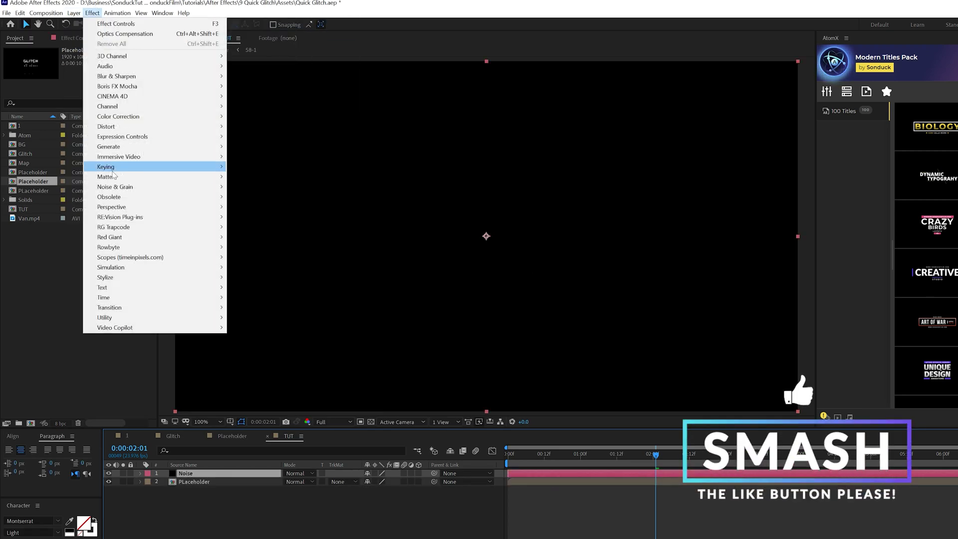
{"action": "mouse_move", "coordinate": [150, 187]}
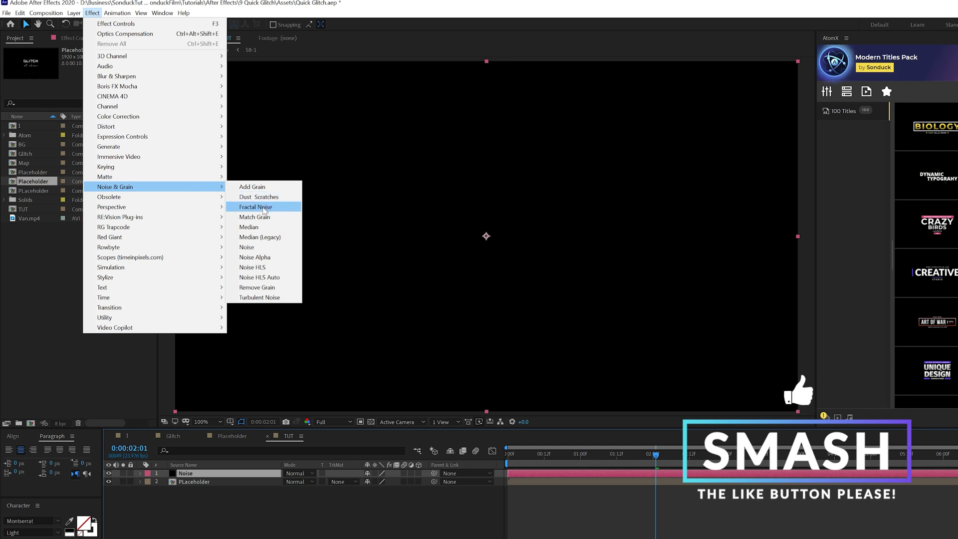
{"action": "left_click", "coordinate": [260, 207]}
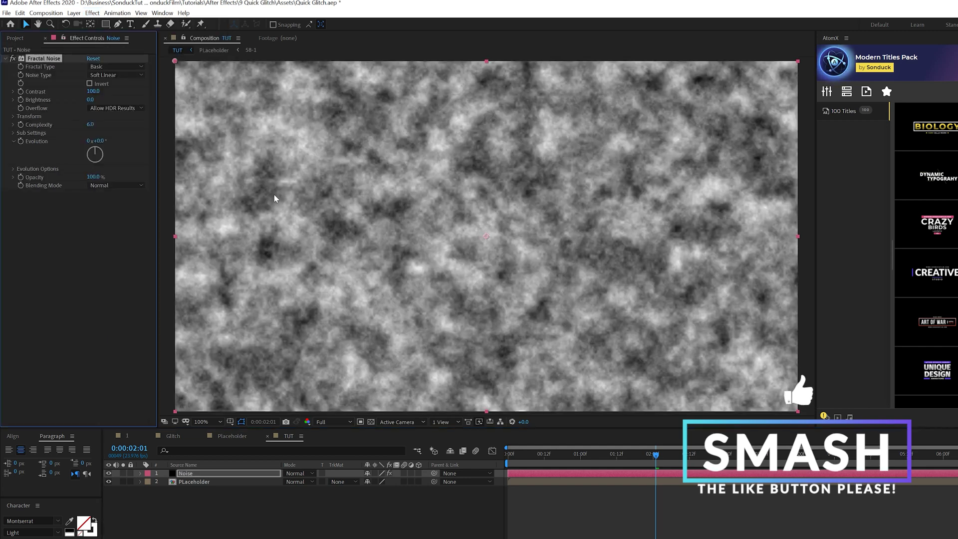
Set Fractal Noise to Max fractal type, Block noise, Contrast 180 and Brightness -25
{"action": "left_click", "coordinate": [113, 65]}
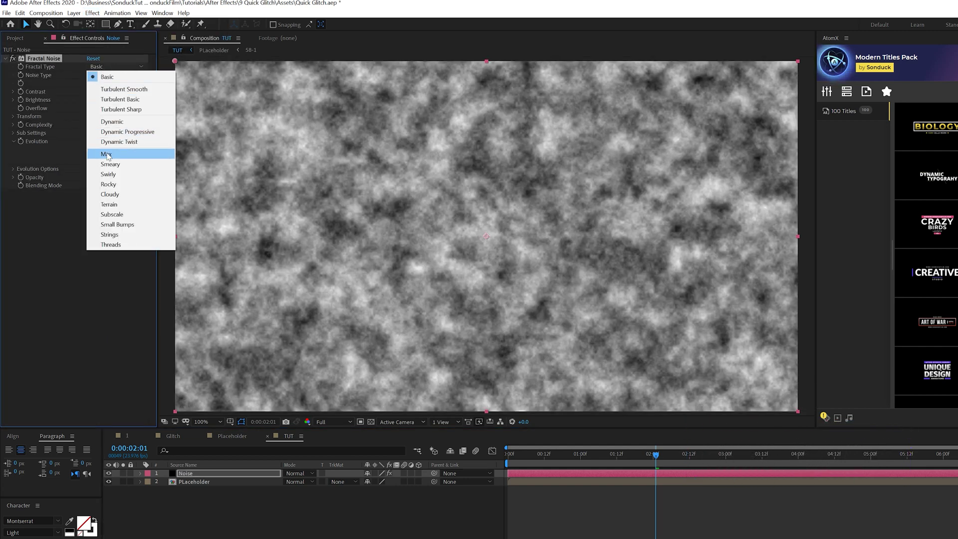
{"action": "left_click", "coordinate": [107, 154]}
{"action": "left_click", "coordinate": [103, 75]}
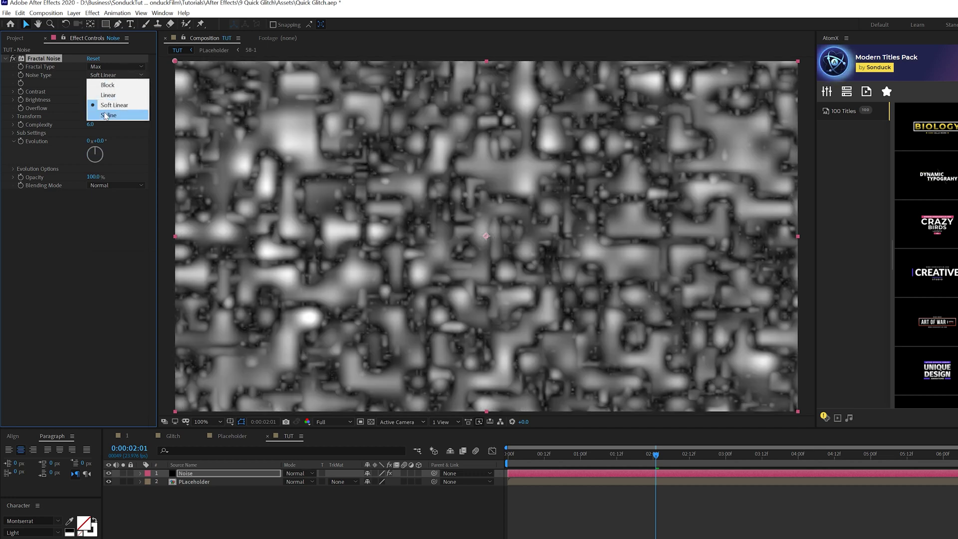
{"action": "left_click", "coordinate": [107, 84]}
{"action": "left_click", "coordinate": [91, 92]}
{"action": "type", "text": "180"}
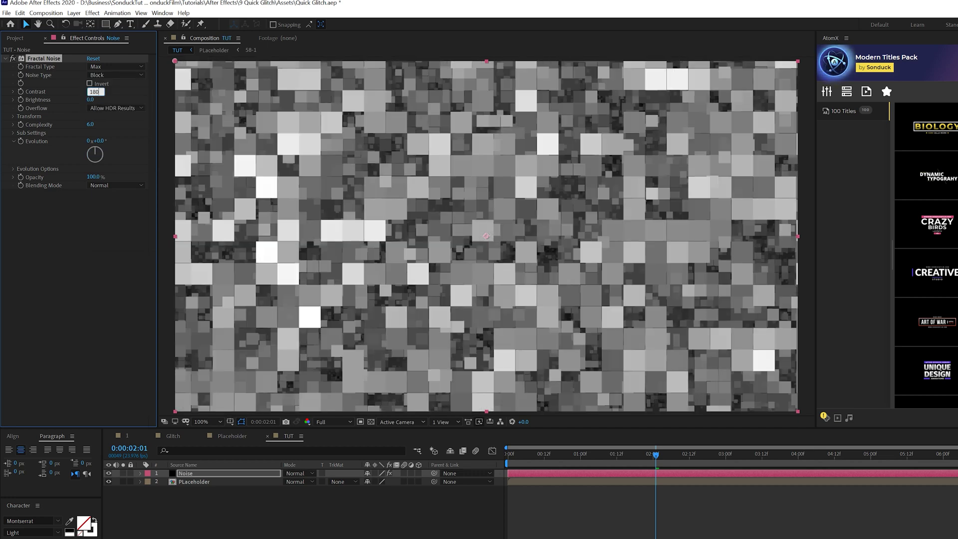
{"action": "left_click", "coordinate": [91, 100]}
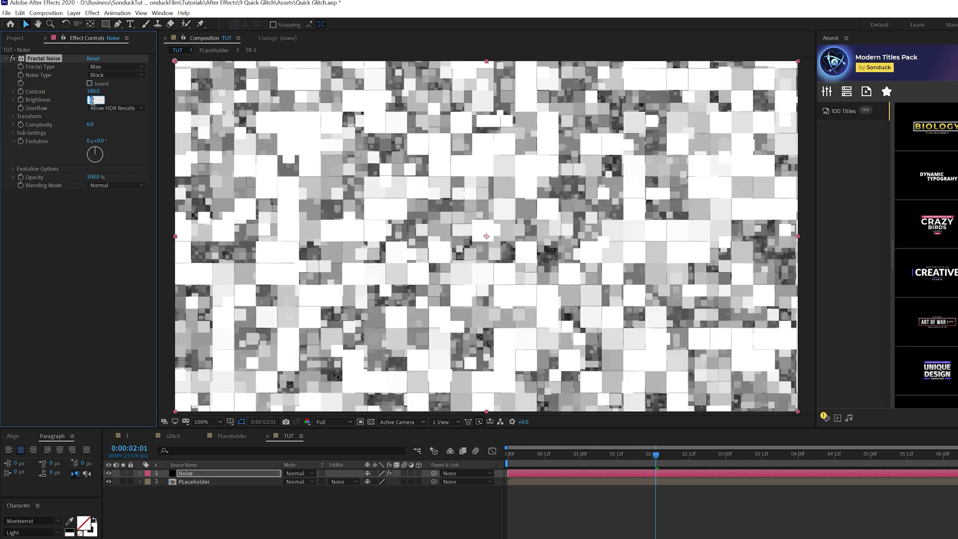
{"action": "type", "text": "-25"}
{"action": "left_click", "coordinate": [96, 212]}
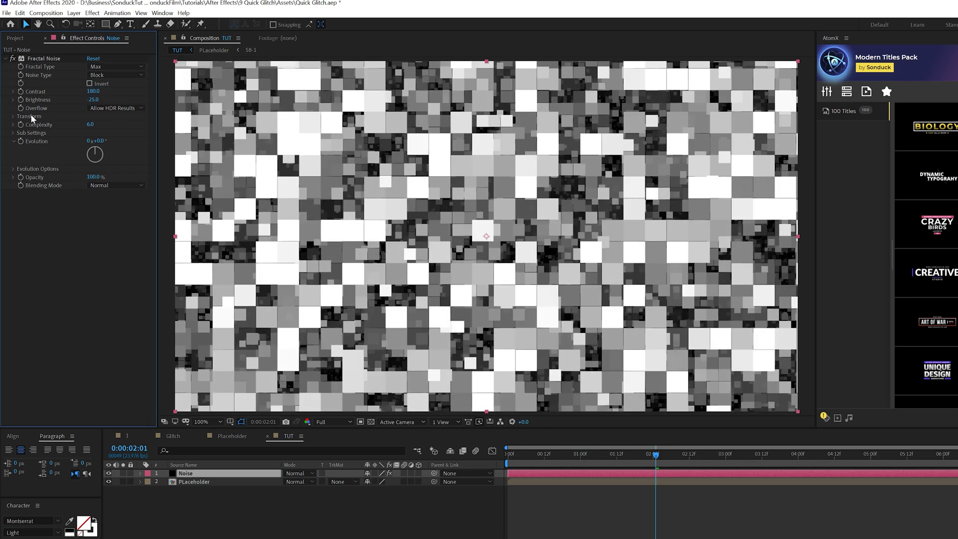
Turn off Uniform Scaling and set the noise Scale Width to 6000
{"action": "left_click", "coordinate": [12, 116]}
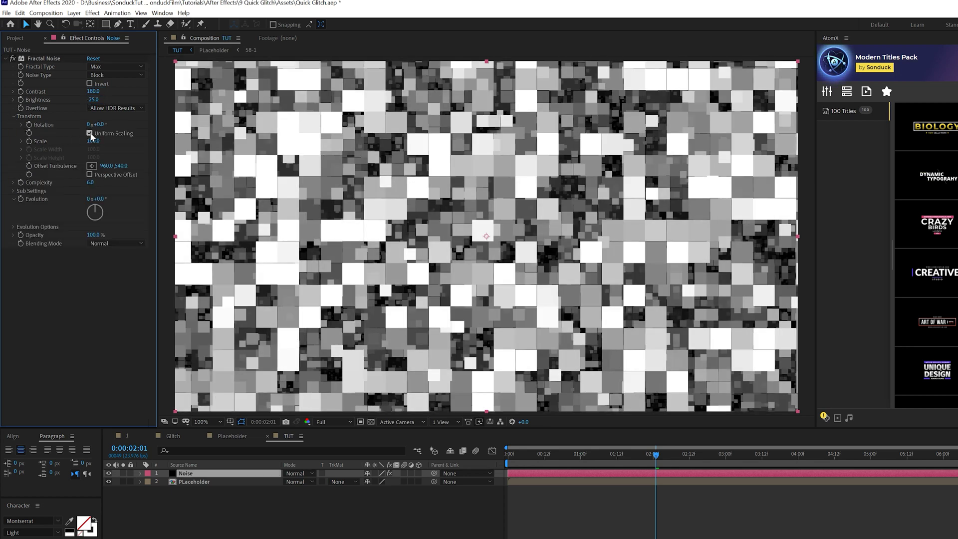
{"action": "left_click", "coordinate": [90, 133]}
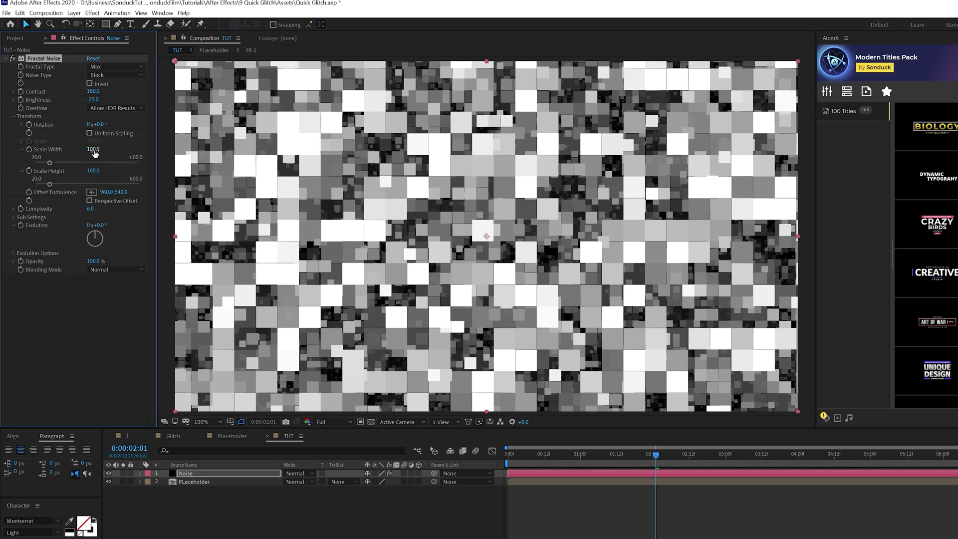
{"action": "type", "text": "6000"}
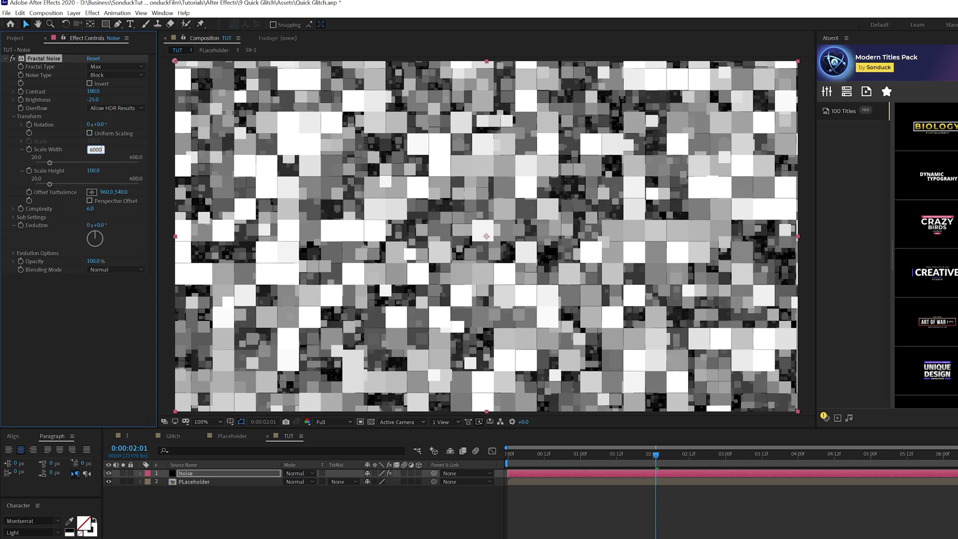
{"action": "key", "text": "Return"}
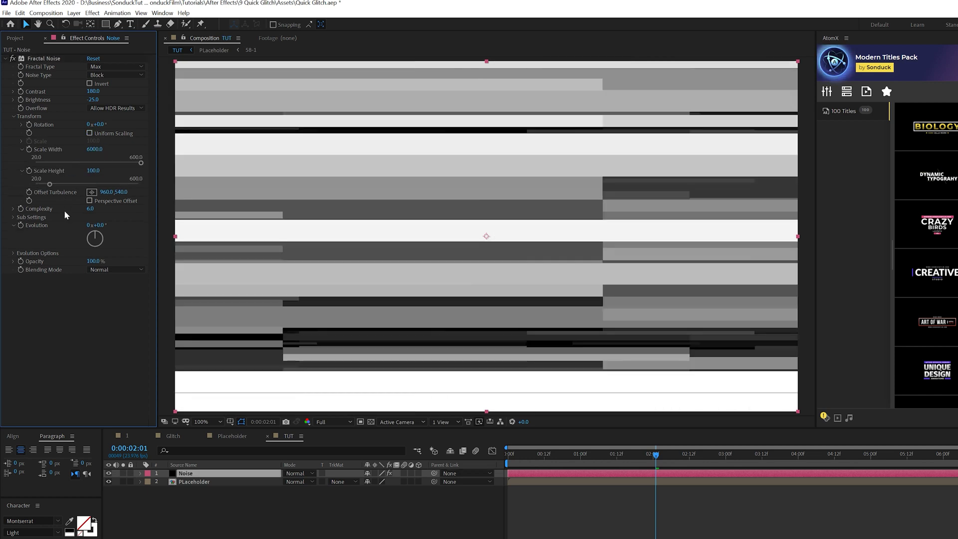
Give Evolution the expression time*1000 and preview the animated noise
{"action": "left_click", "coordinate": [20, 224], "text": "alt"}
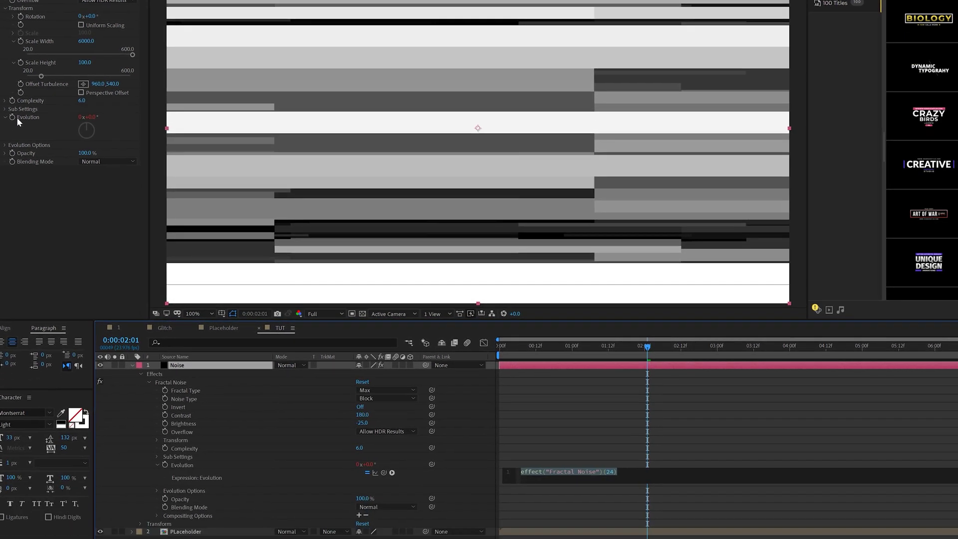
{"action": "type", "text": "time"}
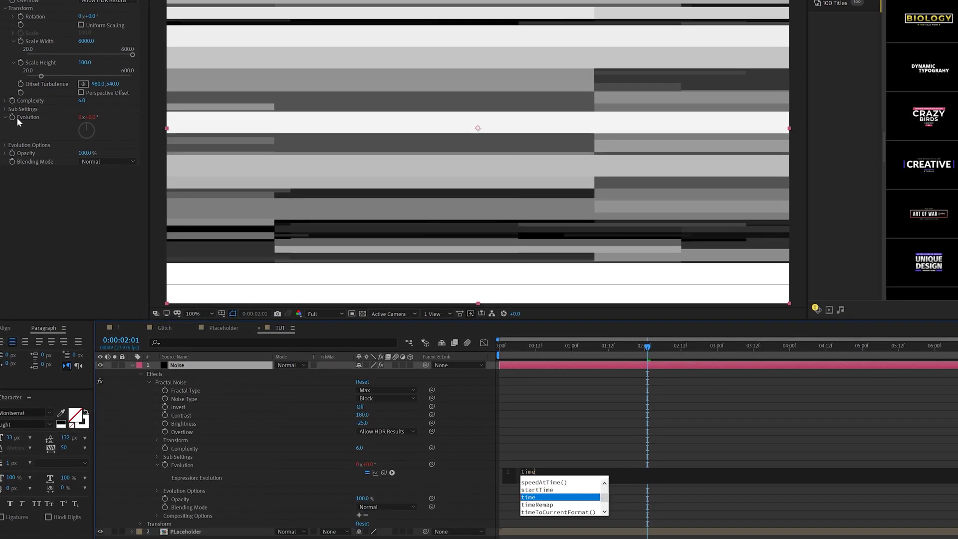
{"action": "type", "text": "*1000"}
{"action": "left_click", "coordinate": [414, 347]}
{"action": "key", "text": "space"}
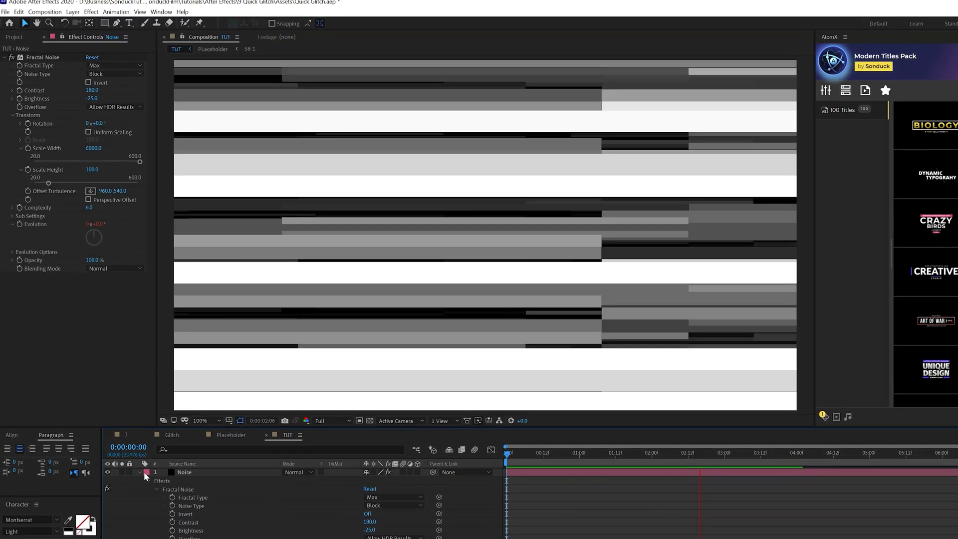
{"action": "key", "text": "space"}
Add Linear Wipe to the Noise layer and keyframe Transition Completion at about 1s10f
{"action": "left_click", "coordinate": [139, 472]}
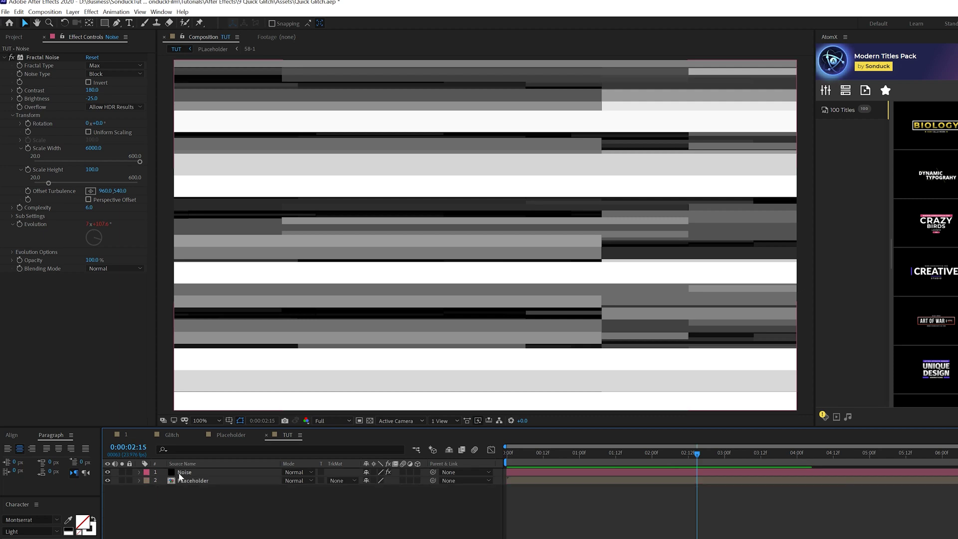
{"action": "left_click", "coordinate": [92, 12]}
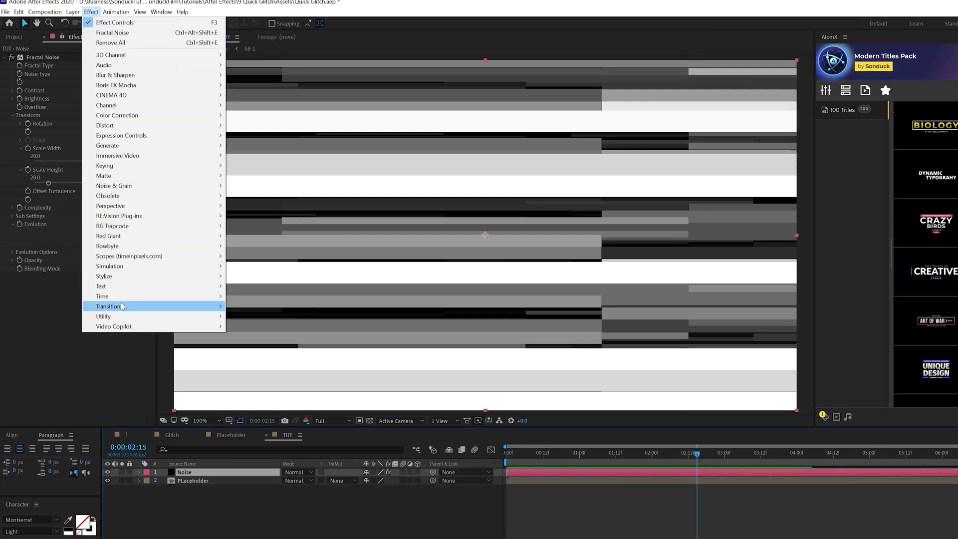
{"action": "mouse_move", "coordinate": [210, 307]}
{"action": "left_click", "coordinate": [254, 447]}
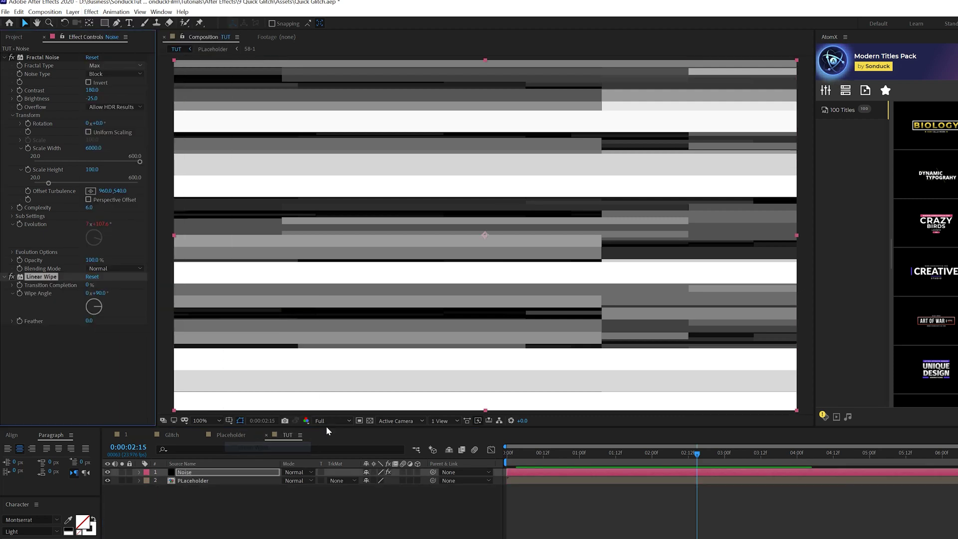
{"action": "left_click_drag", "start_coordinate": [702, 460], "coordinate": [612, 464]}
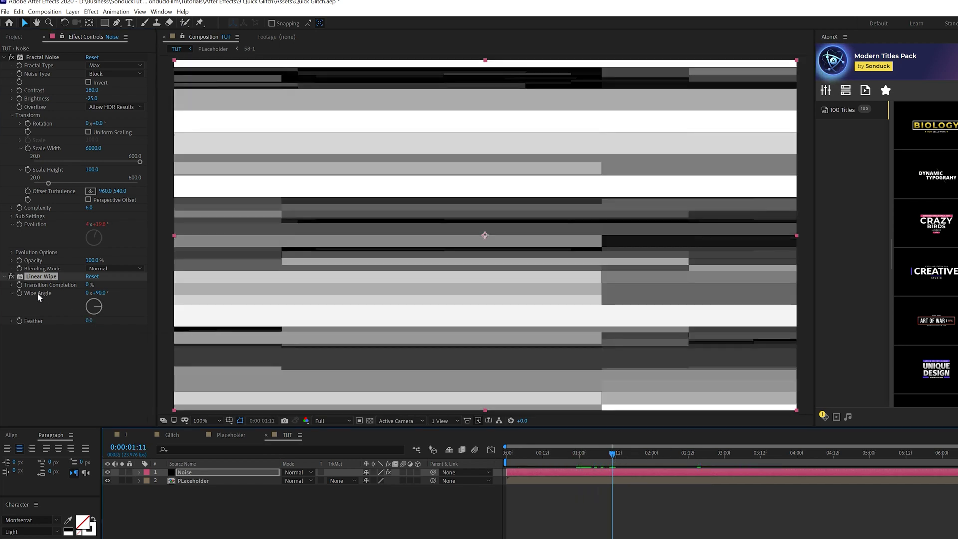
{"action": "left_click", "coordinate": [19, 285]}
Keyframe Transition Completion at 100% around 4 seconds and check the wipe near 3 seconds
{"action": "left_click_drag", "start_coordinate": [634, 449], "coordinate": [799, 457]}
{"action": "left_click_drag", "start_coordinate": [86, 285], "coordinate": [98, 285]}
{"action": "left_click_drag", "start_coordinate": [166, 285], "coordinate": [206, 289]}
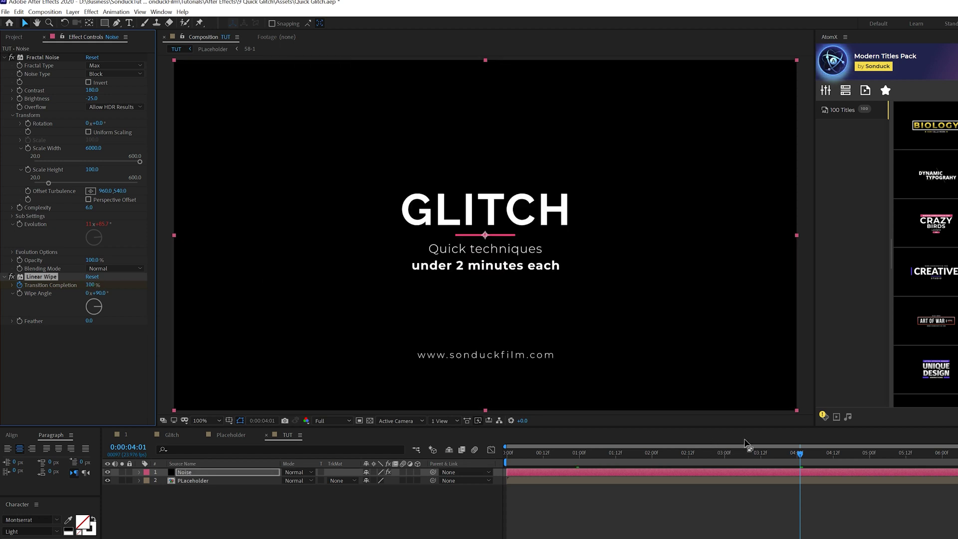
{"action": "left_click_drag", "start_coordinate": [749, 453], "coordinate": [692, 455]}
{"action": "key", "text": "Page_Down"}
{"action": "key", "text": "Page_Down"}
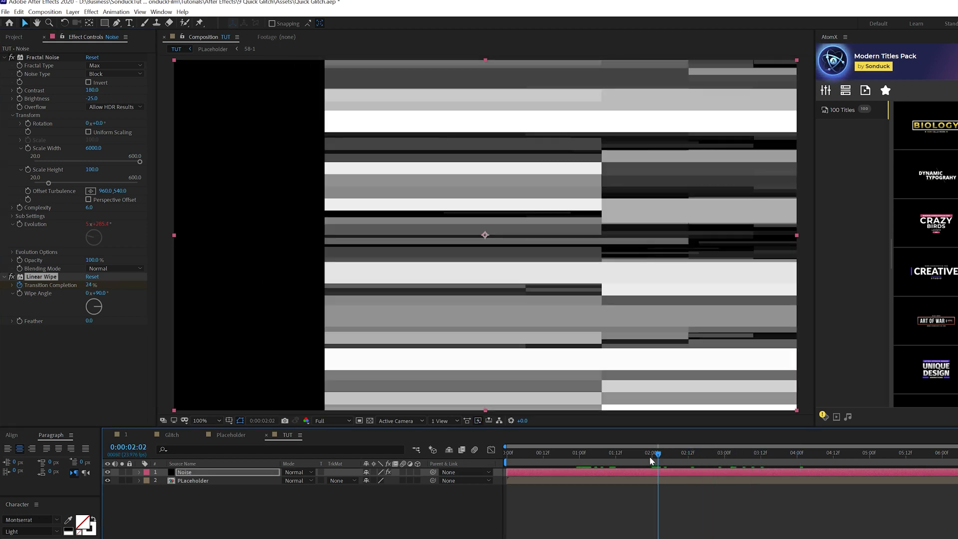
{"action": "left_click", "coordinate": [723, 452]}
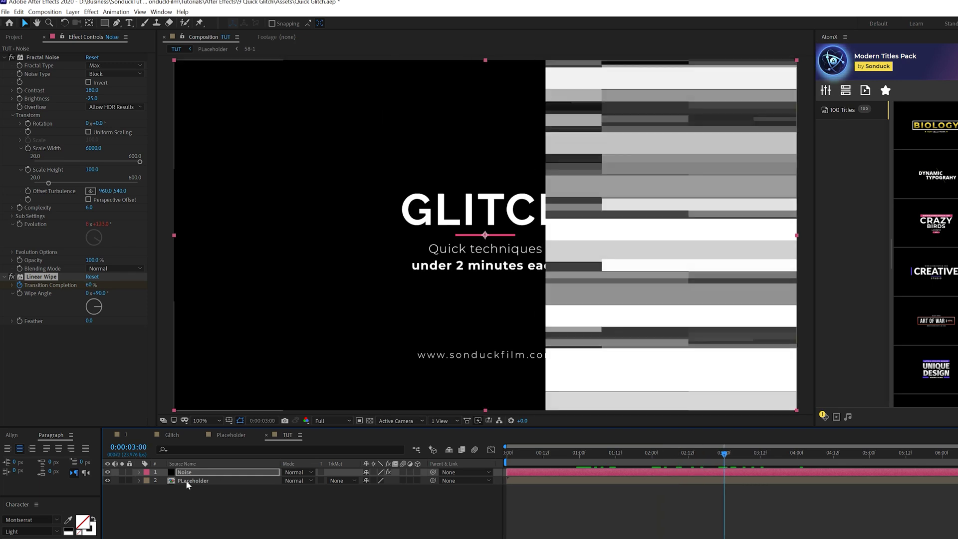
{"action": "left_click", "coordinate": [179, 472]}
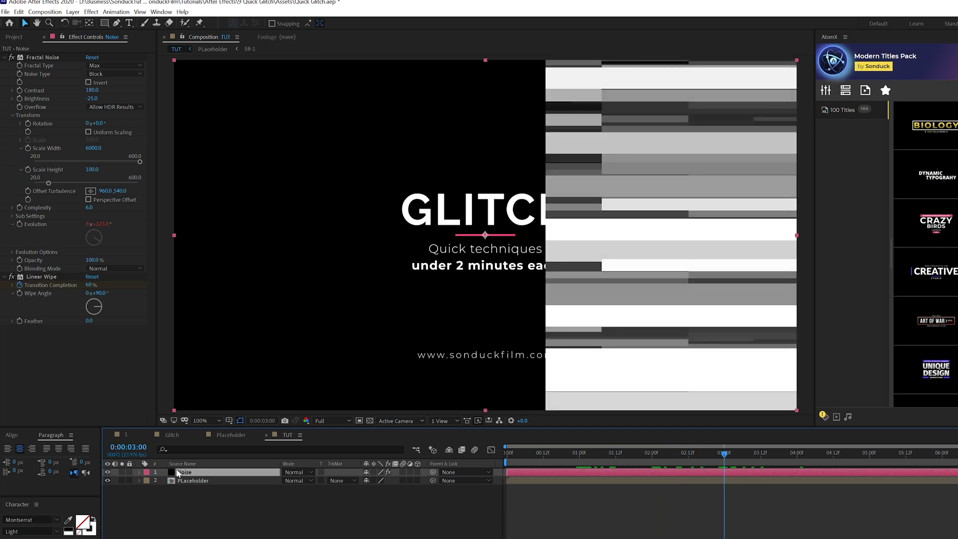
Pre-compose the Noise layer as 'Map' and hide it
{"action": "left_click", "coordinate": [73, 12]}
{"action": "left_click", "coordinate": [94, 307]}
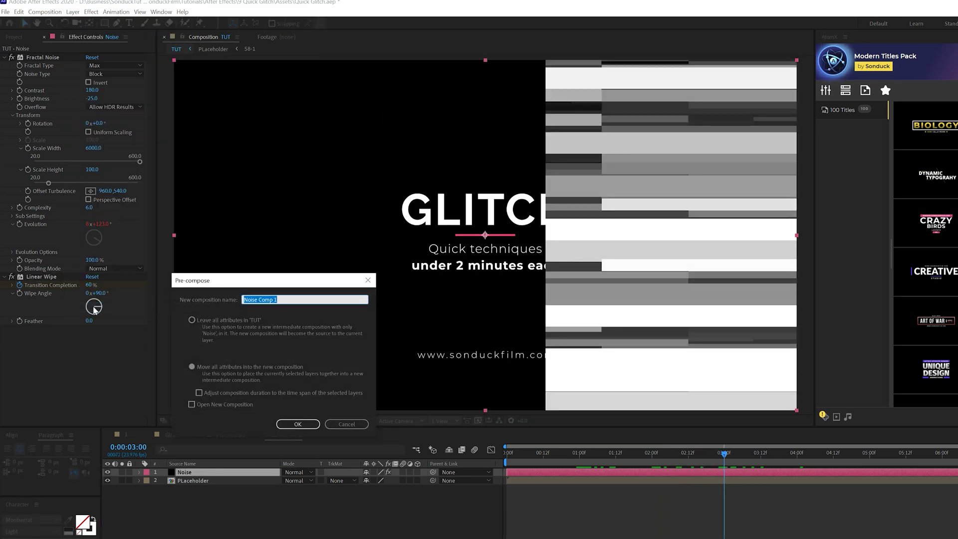
{"action": "type", "text": "Map"}
{"action": "left_click", "coordinate": [306, 426]}
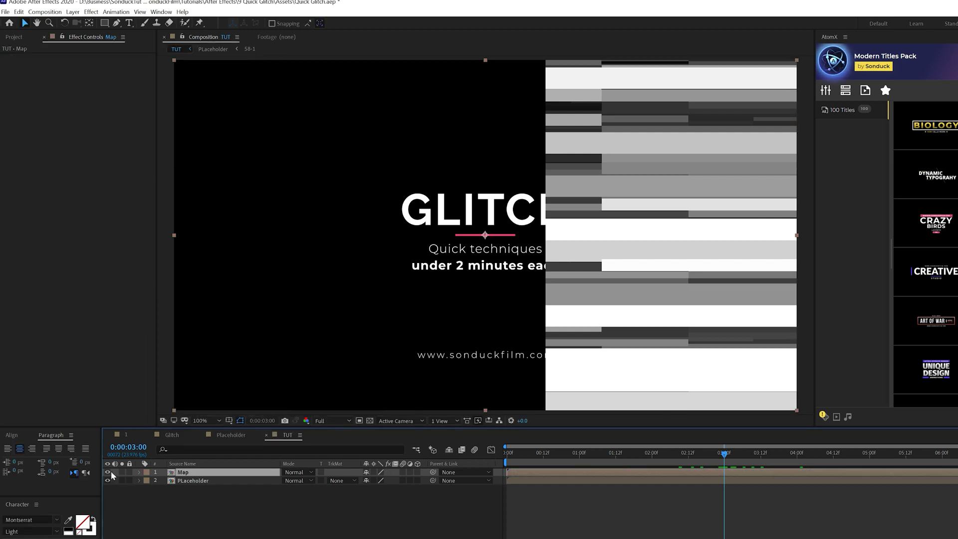
{"action": "left_click", "coordinate": [107, 472]}
{"action": "left_click", "coordinate": [279, 511]}
Add a new adjustment layer with the Displacement Map effect
{"action": "left_click", "coordinate": [72, 12]}
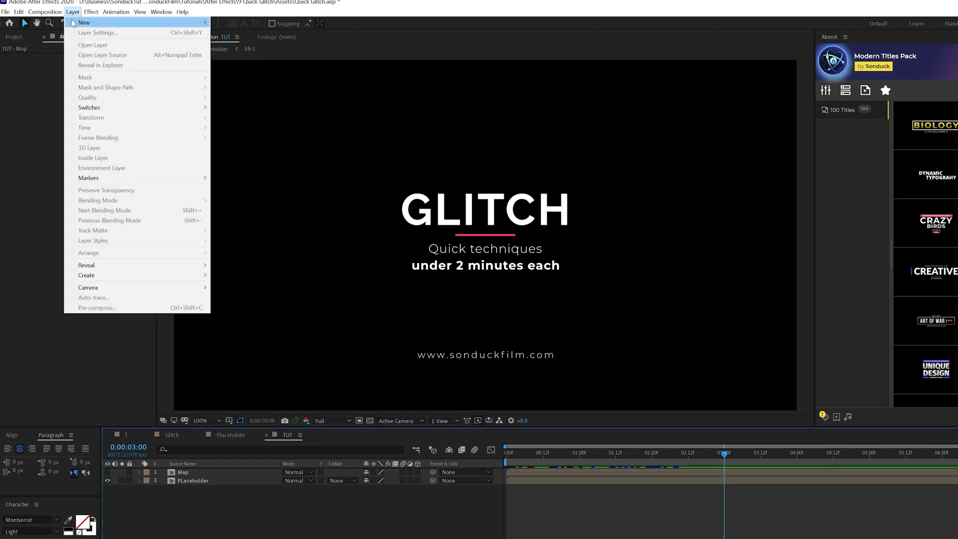
{"action": "mouse_move", "coordinate": [100, 24]}
{"action": "left_click", "coordinate": [234, 82]}
{"action": "left_click", "coordinate": [91, 12]}
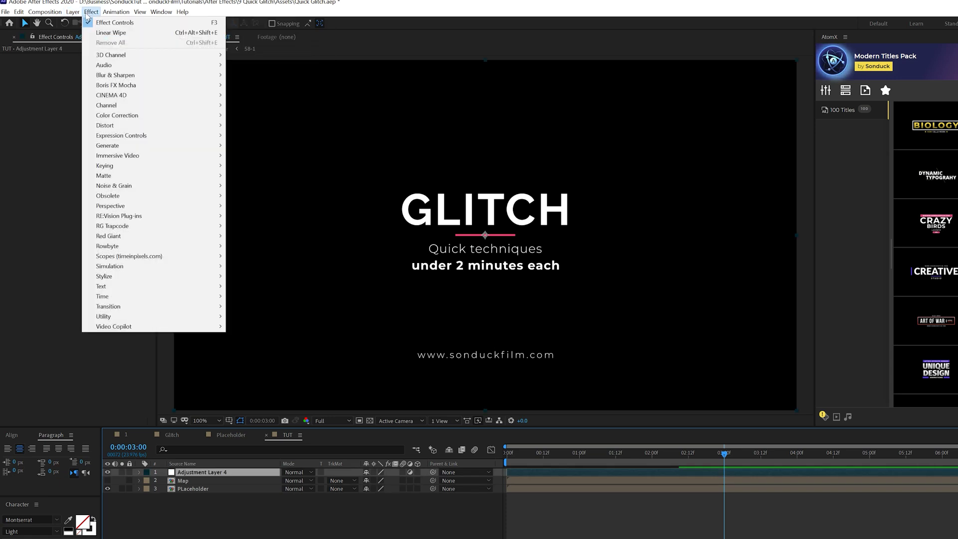
{"action": "mouse_move", "coordinate": [114, 128]}
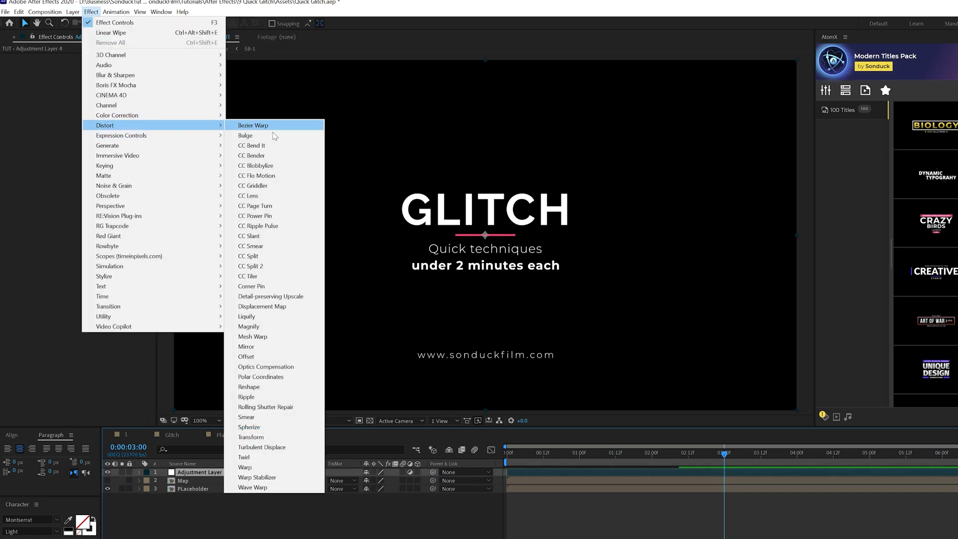
{"action": "left_click", "coordinate": [258, 307]}
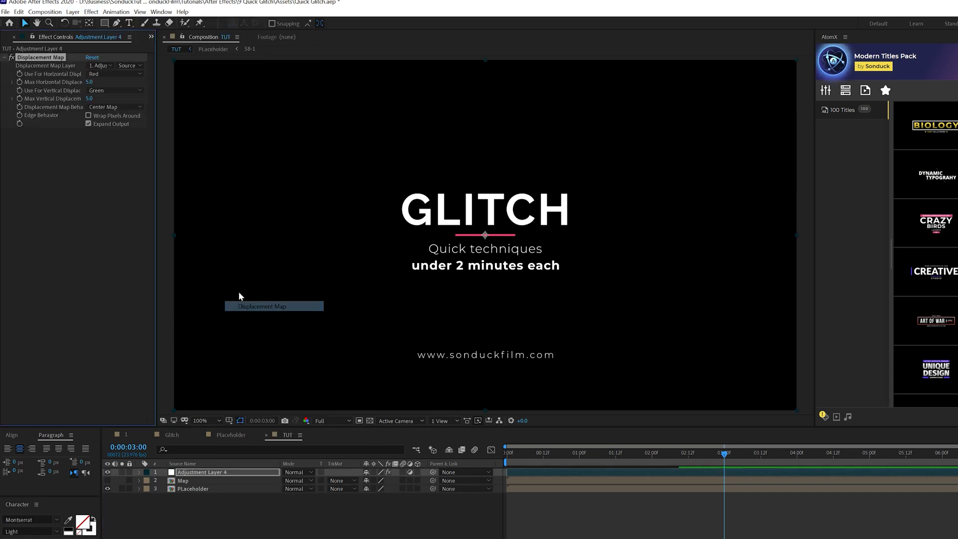
Use Map as the displacement source with horizontal displacement 96 and vertical 0
{"action": "left_click", "coordinate": [106, 66]}
{"action": "left_click", "coordinate": [105, 94]}
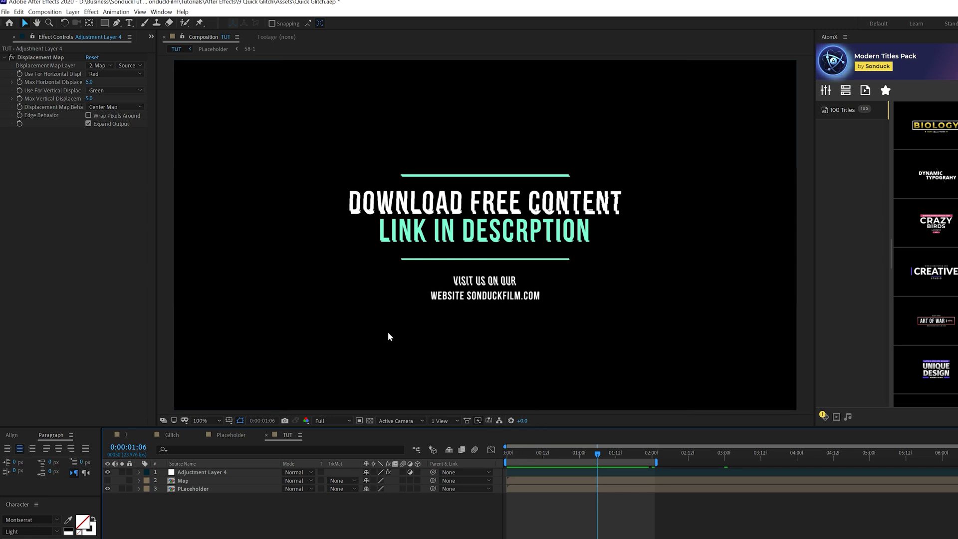
{"action": "left_click_drag", "start_coordinate": [90, 98], "coordinate": [53, 100]}
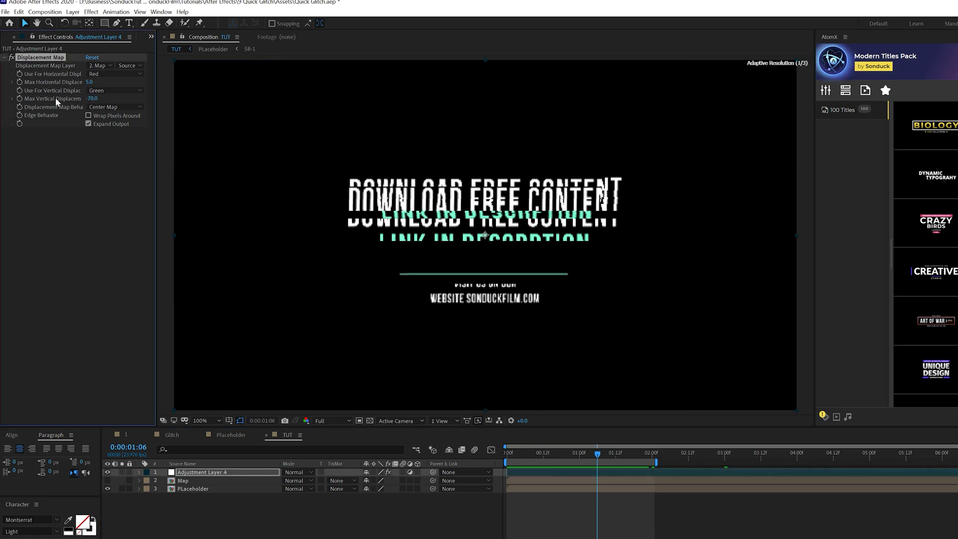
{"action": "left_click", "coordinate": [118, 158]}
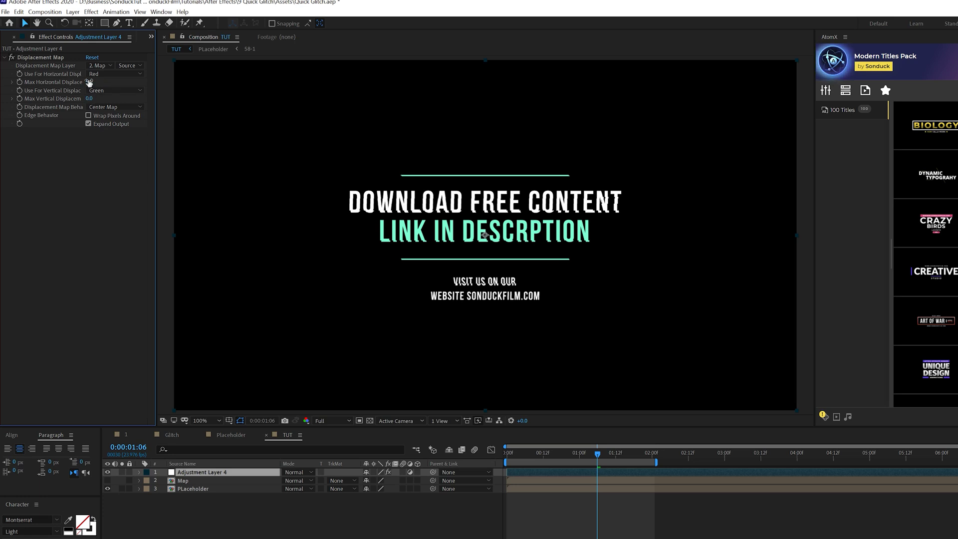
{"action": "left_click_drag", "start_coordinate": [88, 82], "coordinate": [139, 89]}
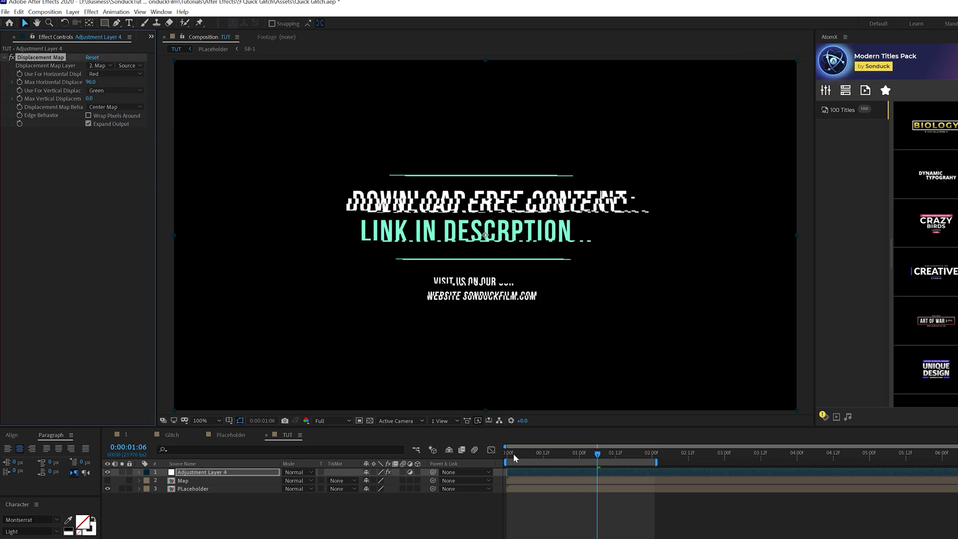
{"action": "left_click_drag", "start_coordinate": [513, 453], "coordinate": [487, 451]}
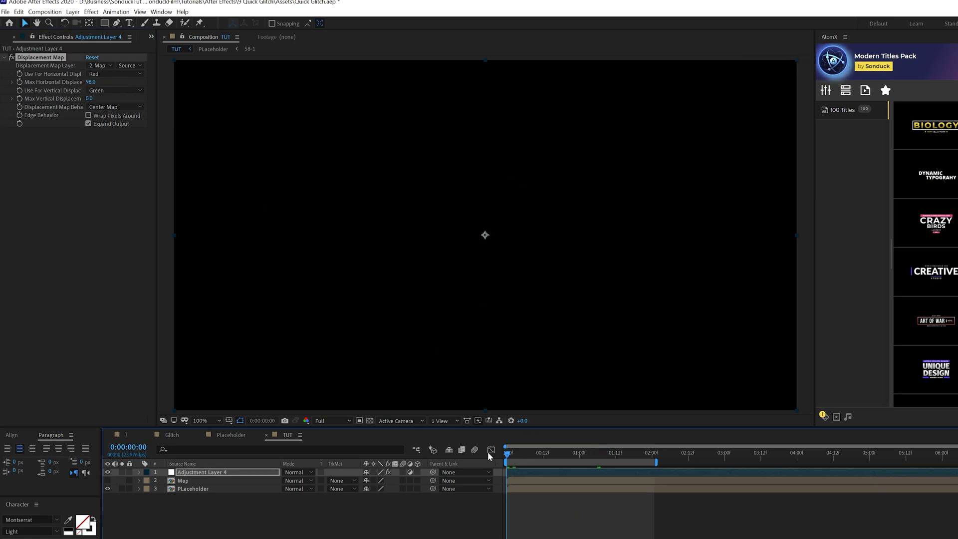
Keyframe horizontal and vertical displacement, lowering horizontal at frame 10, and make the keyframes hold
{"action": "left_click", "coordinate": [20, 83]}
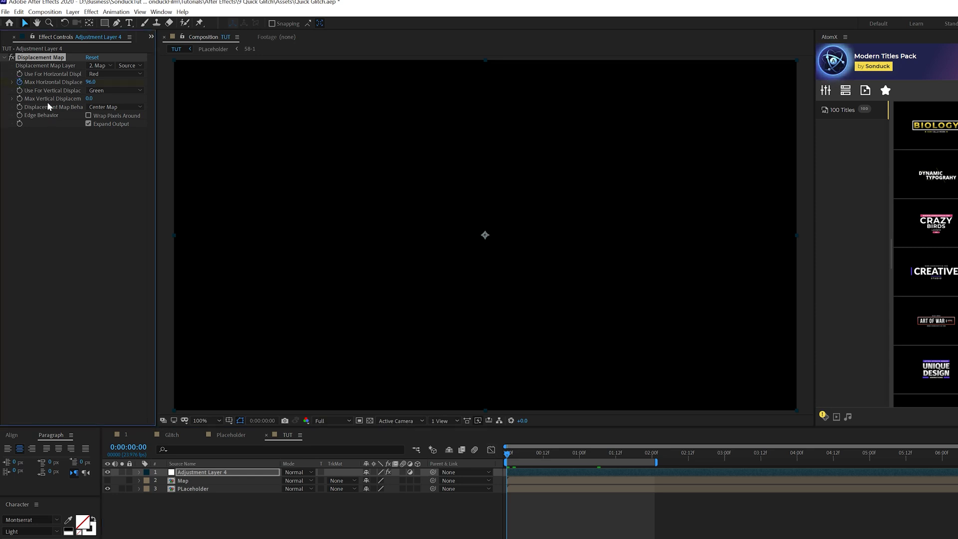
{"action": "left_click", "coordinate": [20, 98]}
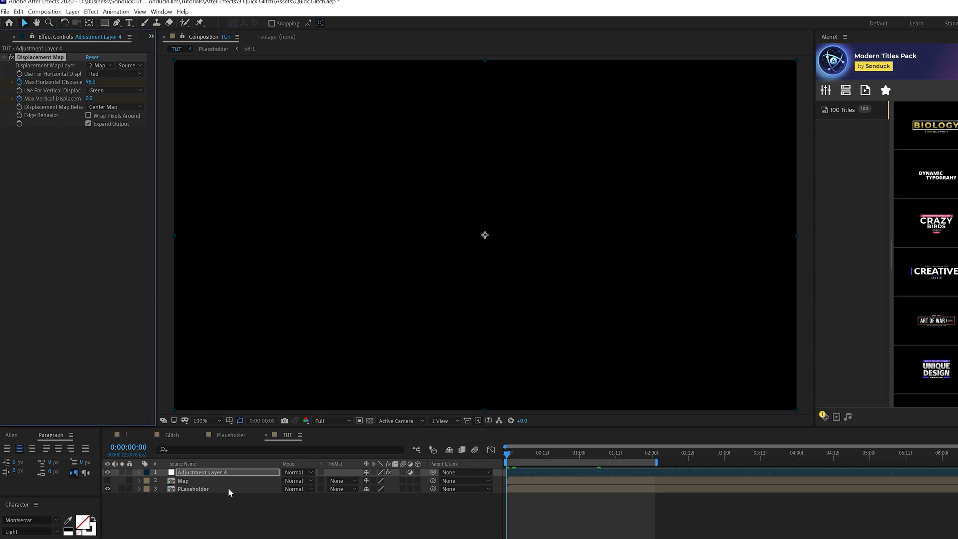
{"action": "left_click", "coordinate": [225, 473]}
{"action": "key", "text": "u"}
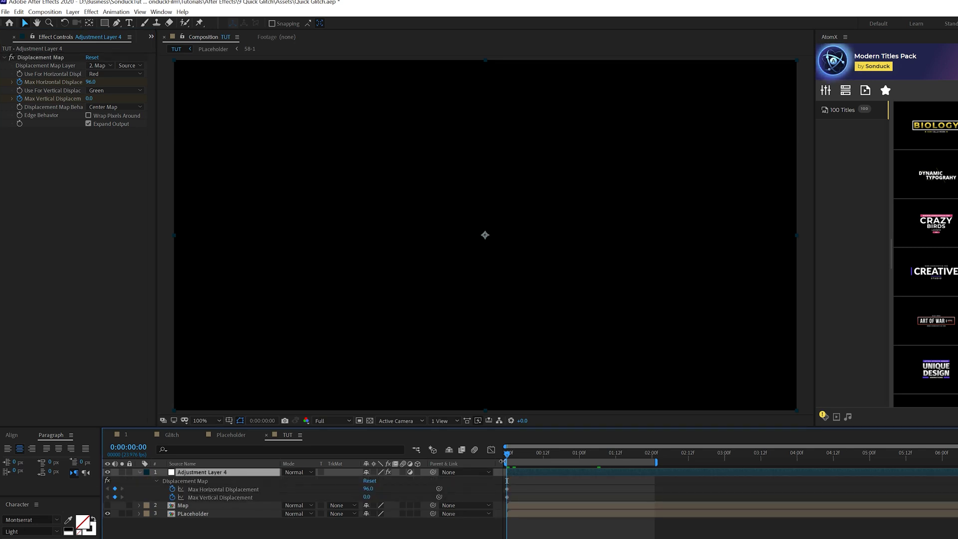
{"action": "left_click_drag", "start_coordinate": [519, 454], "coordinate": [537, 453]}
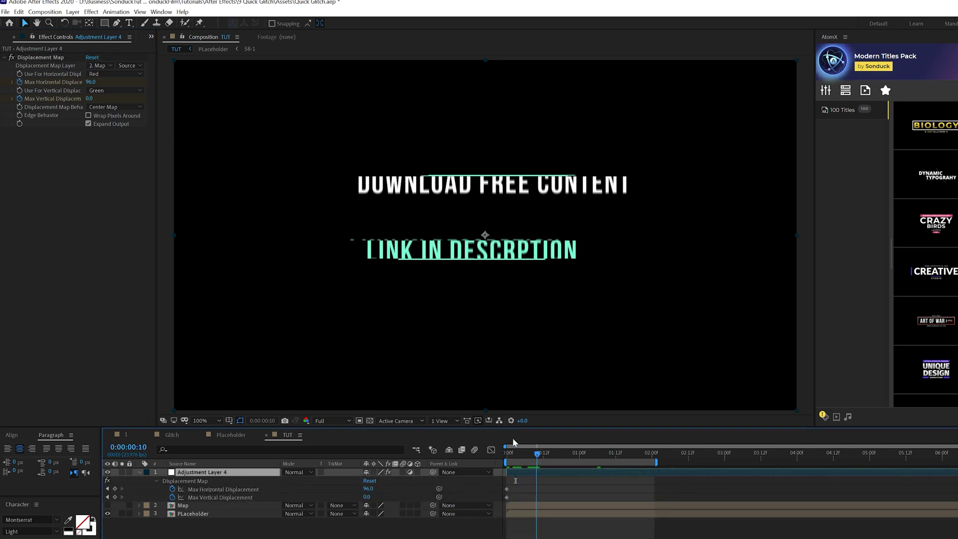
{"action": "left_click_drag", "start_coordinate": [87, 81], "coordinate": [119, 103]}
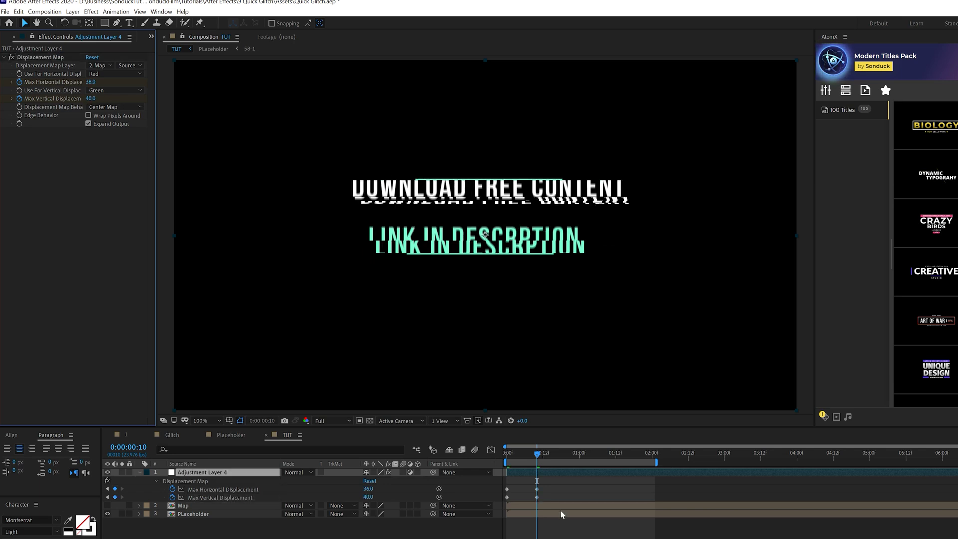
{"action": "left_click_drag", "start_coordinate": [557, 490], "coordinate": [462, 507]}
{"action": "right_click", "coordinate": [506, 489]}
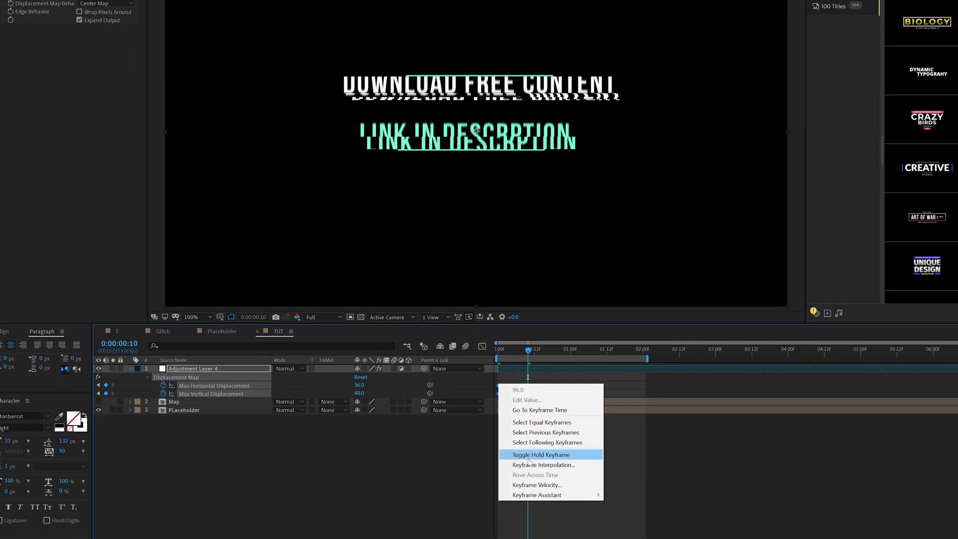
{"action": "left_click", "coordinate": [524, 455]}
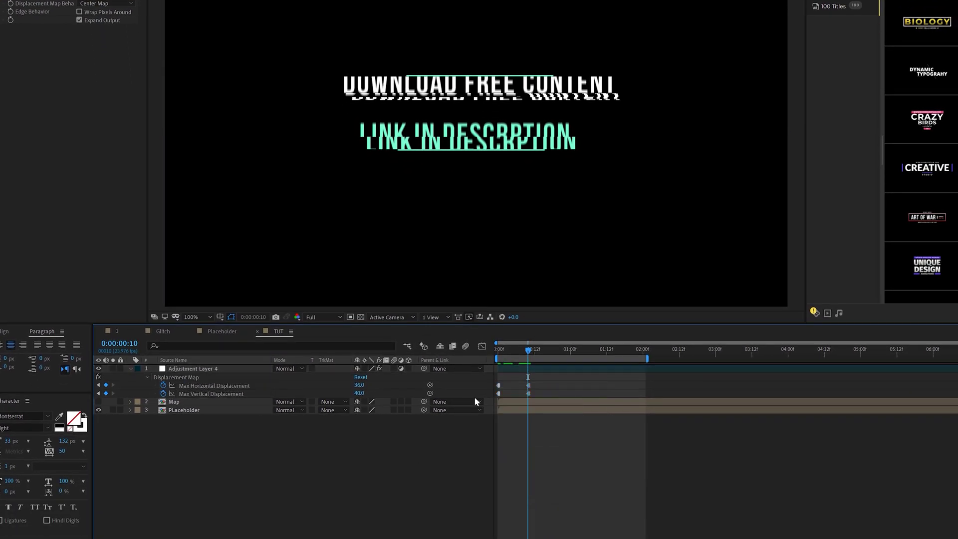
Add further hold keyframes with new displacement offsets at later frames and preview the glitch
{"action": "left_click_drag", "start_coordinate": [507, 353], "coordinate": [541, 355]}
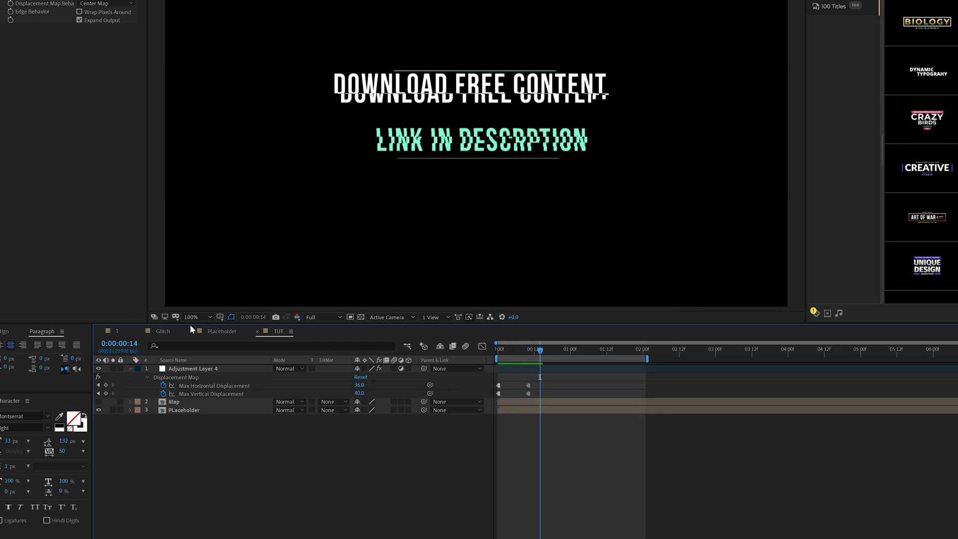
{"action": "left_click", "coordinate": [206, 368]}
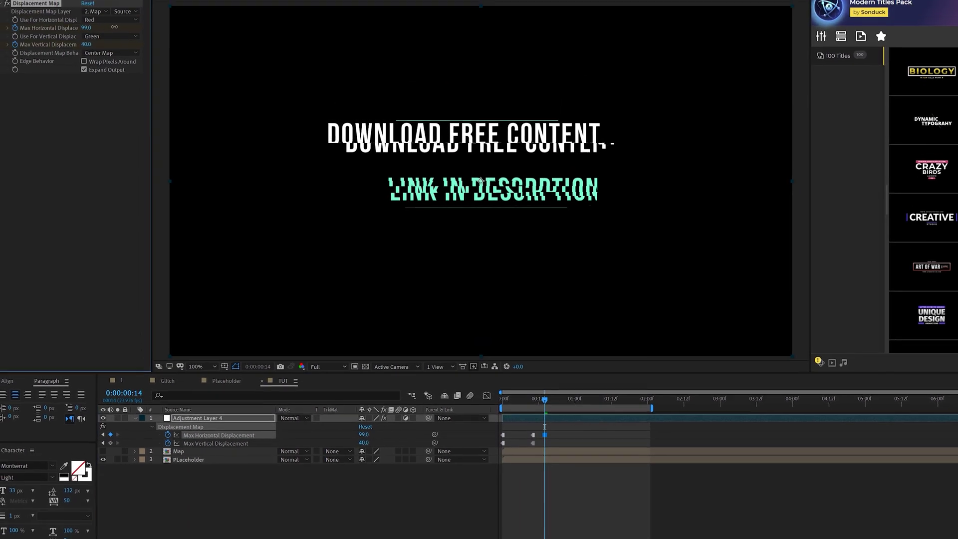
{"action": "left_click_drag", "start_coordinate": [79, 0], "coordinate": [83, 0]}
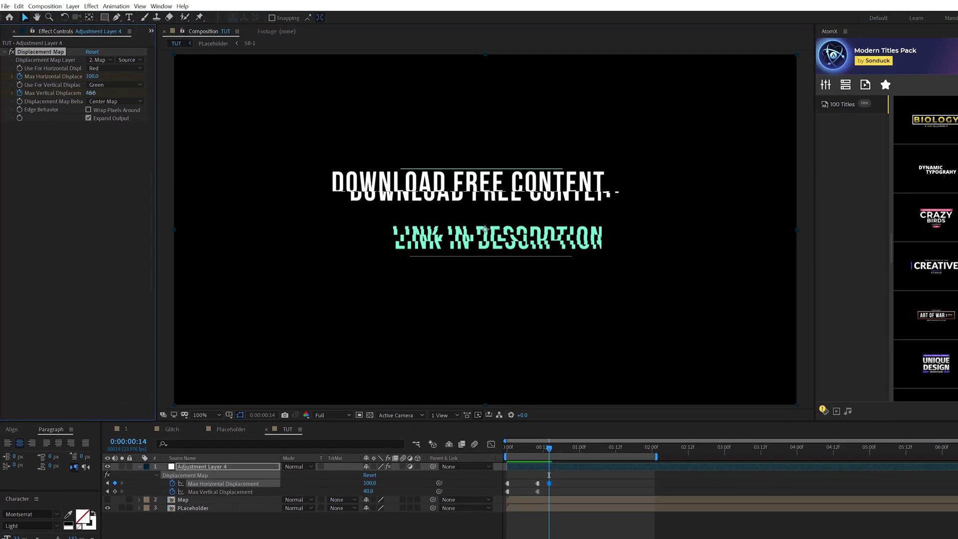
{"action": "left_click_drag", "start_coordinate": [90, 93], "coordinate": [73, 93]}
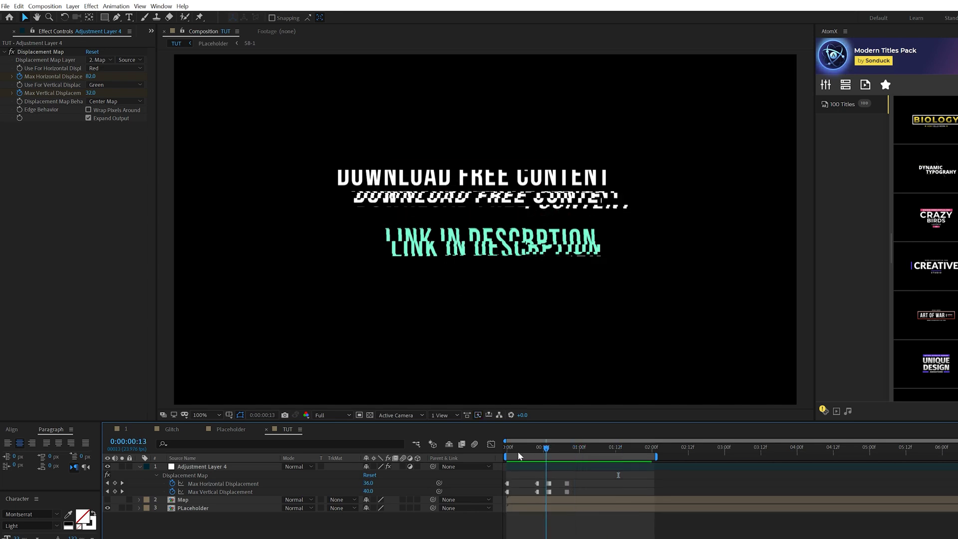
{"action": "key", "text": "space"}
{"action": "left_click_drag", "start_coordinate": [91, 77], "coordinate": [128, 98]}
{"action": "key", "text": "Page_Down"}
{"action": "key", "text": "Page_Down"}
{"action": "key", "text": "Page_Down"}
{"action": "key", "text": "Page_Down"}
{"action": "key", "text": "Page_Down"}
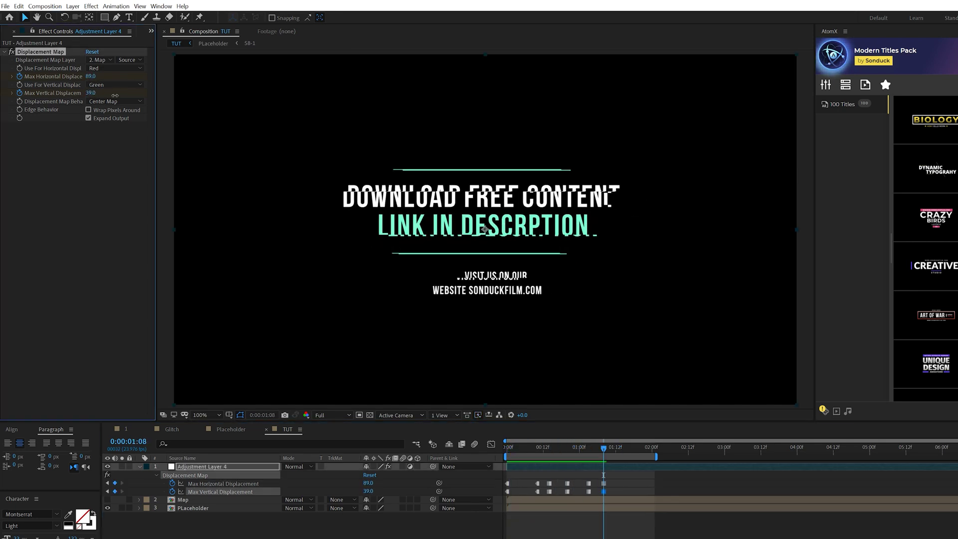
{"action": "left_click", "coordinate": [631, 446]}
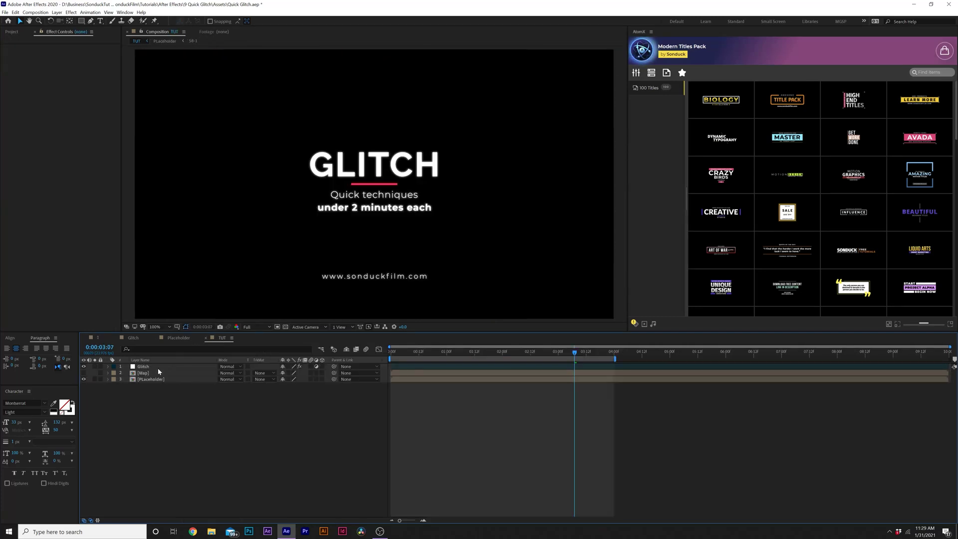
Select all three TUT layers and start pre-composing them together
{"action": "left_click_drag", "start_coordinate": [132, 403], "coordinate": [164, 335]}
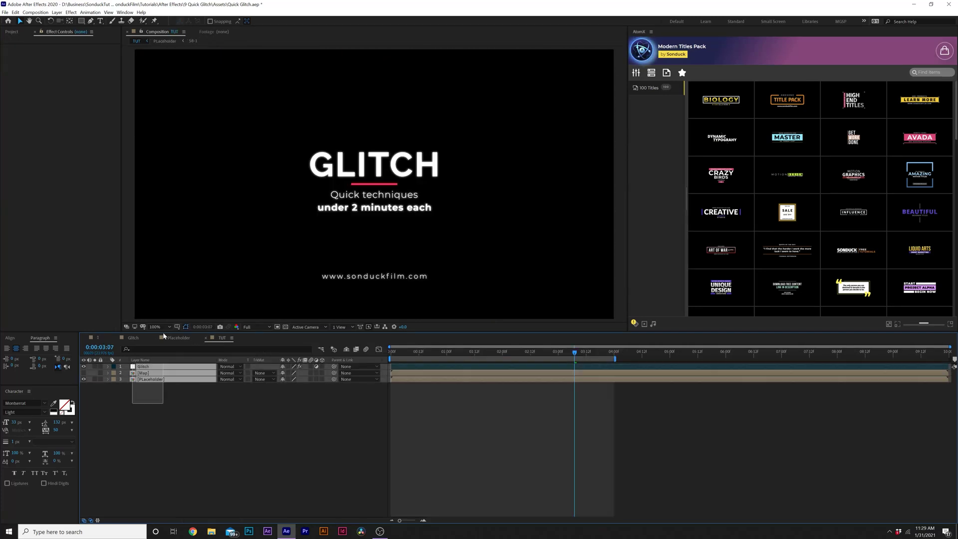
{"action": "left_click", "coordinate": [57, 12]}
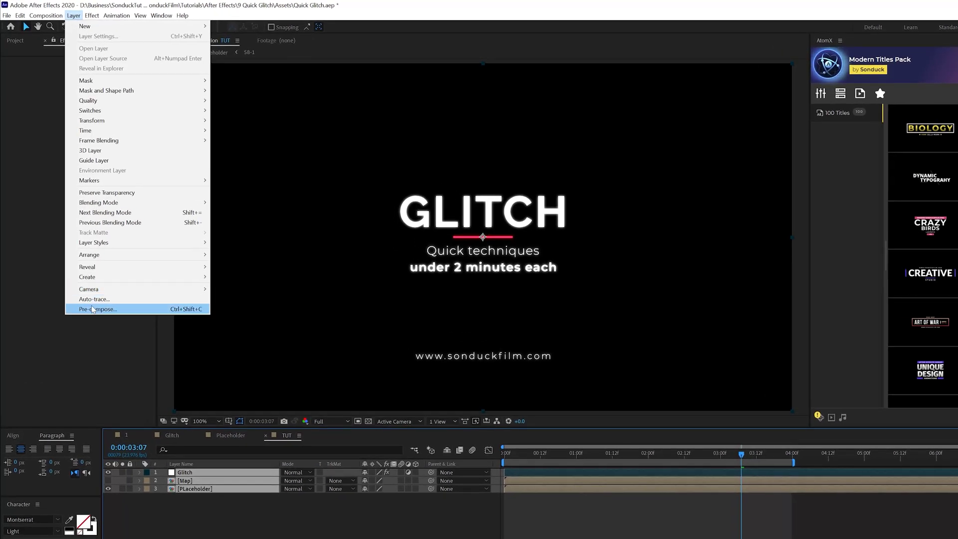
{"action": "left_click", "coordinate": [97, 308]}
Name the pre-comp AL and apply Shift Channels with Green and Blue Full Off, leaving red
{"action": "type", "text": "AL"}
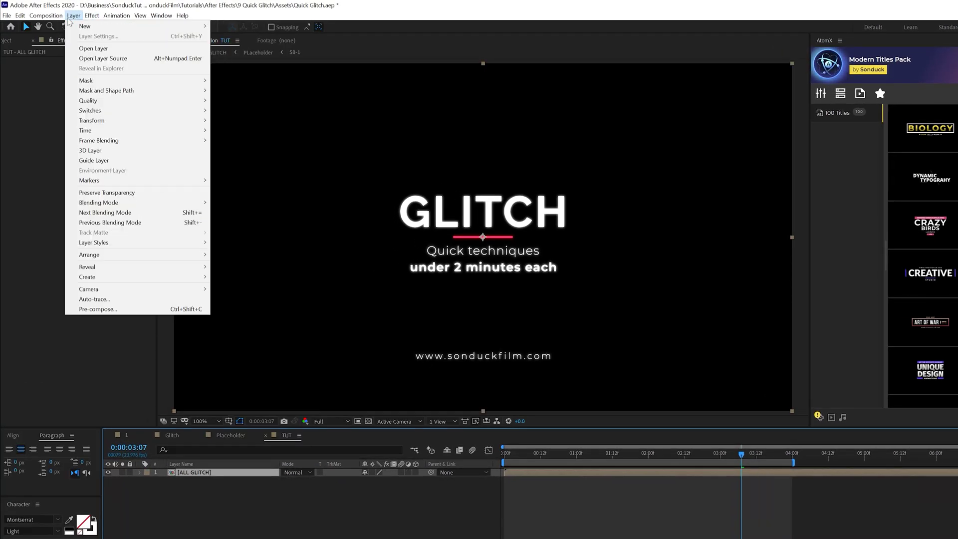
{"action": "mouse_move", "coordinate": [91, 15]}
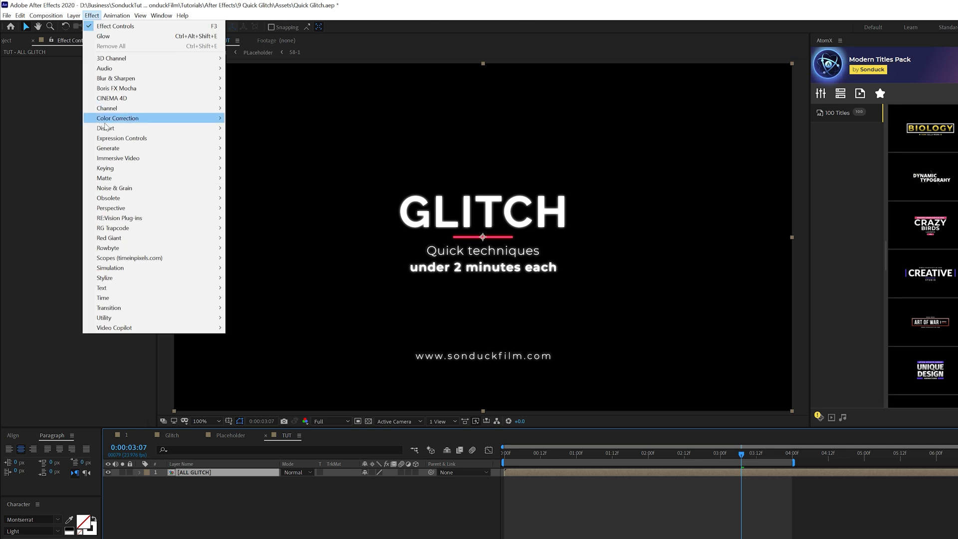
{"action": "mouse_move", "coordinate": [115, 109]}
{"action": "left_click", "coordinate": [237, 218]}
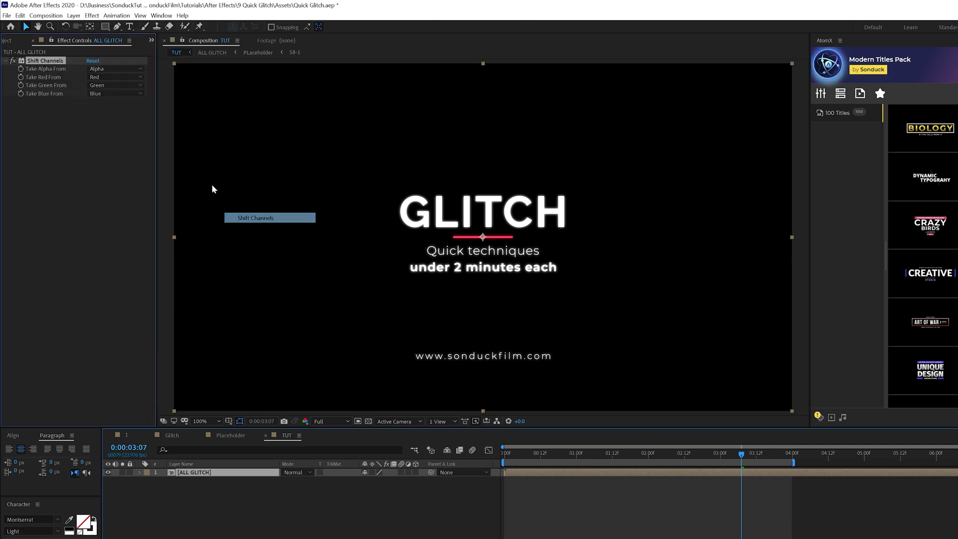
{"action": "left_click", "coordinate": [102, 85]}
{"action": "left_click", "coordinate": [110, 185]}
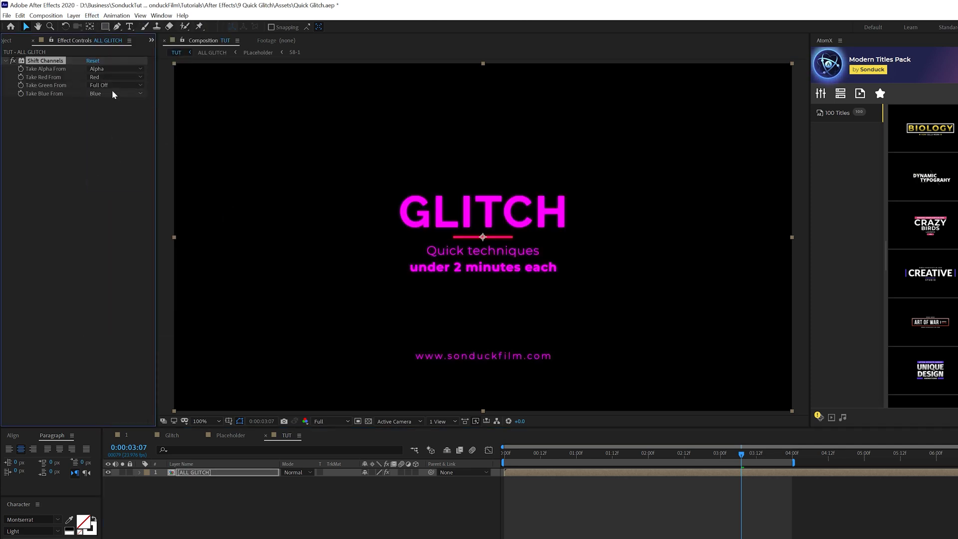
{"action": "left_click", "coordinate": [111, 95]}
{"action": "left_click", "coordinate": [110, 193]}
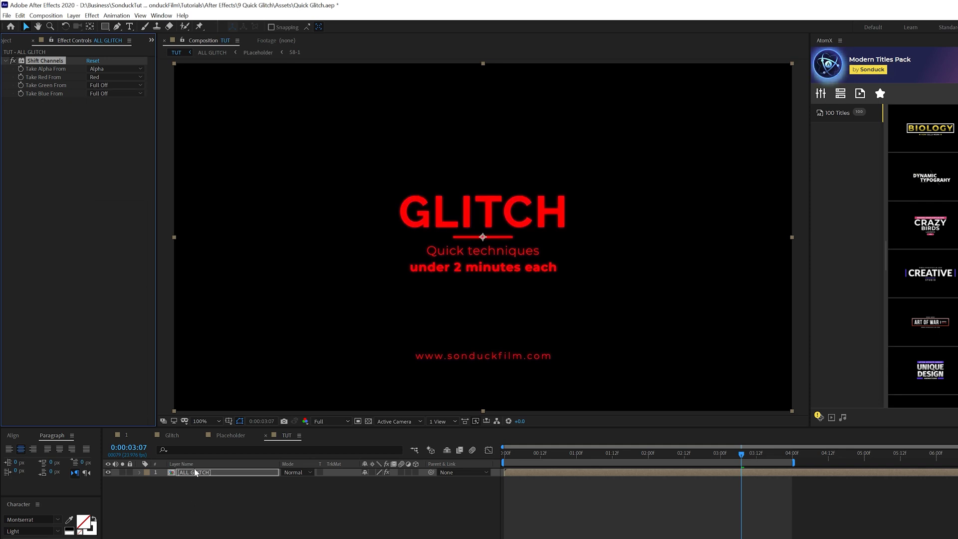
Duplicate the red title layer and set the copy to show only the green channel
{"action": "left_click", "coordinate": [180, 474]}
{"action": "left_click", "coordinate": [20, 16]}
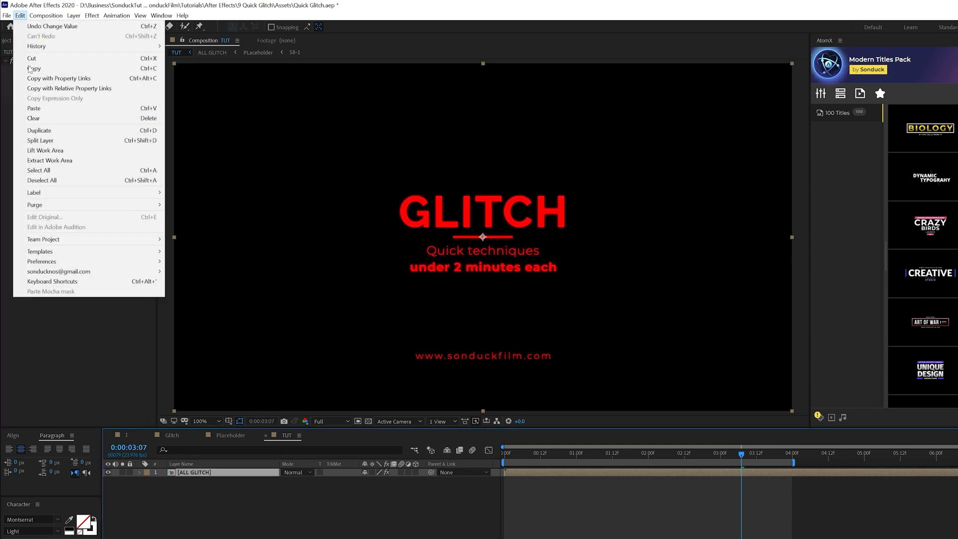
{"action": "left_click", "coordinate": [44, 130]}
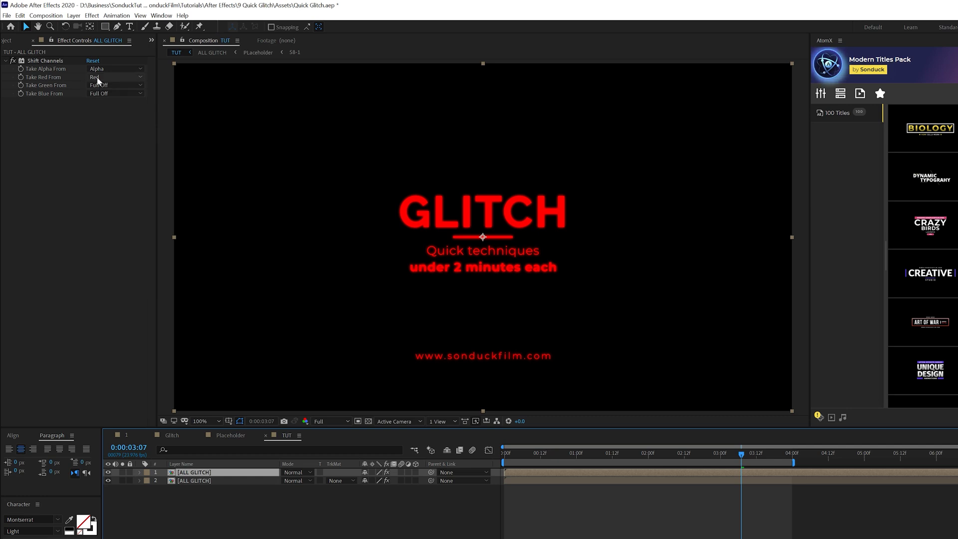
{"action": "left_click", "coordinate": [98, 77]}
{"action": "left_click", "coordinate": [109, 185]}
{"action": "left_click", "coordinate": [97, 85]}
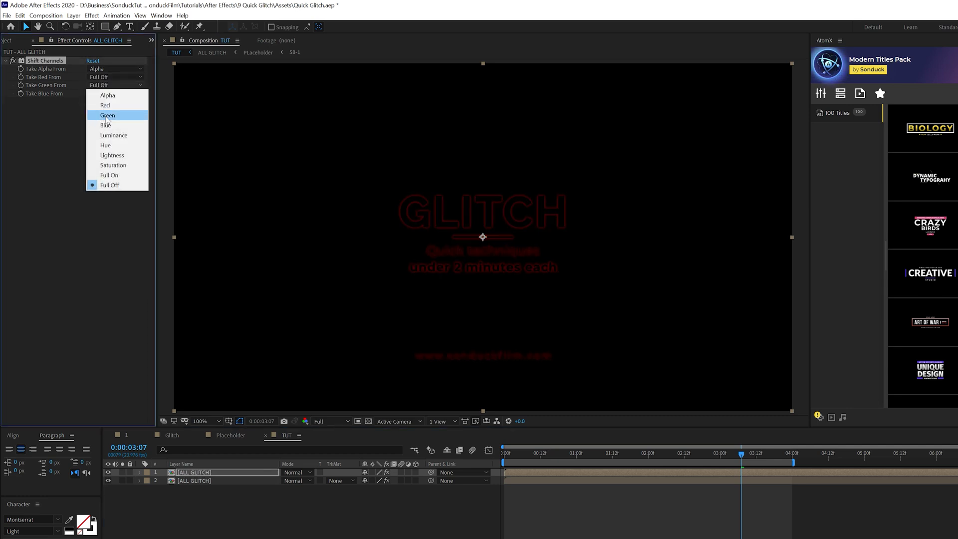
{"action": "left_click", "coordinate": [106, 117]}
Set the top title copy to show only the blue channel, then select layers 1 and 2
{"action": "left_click", "coordinate": [183, 475]}
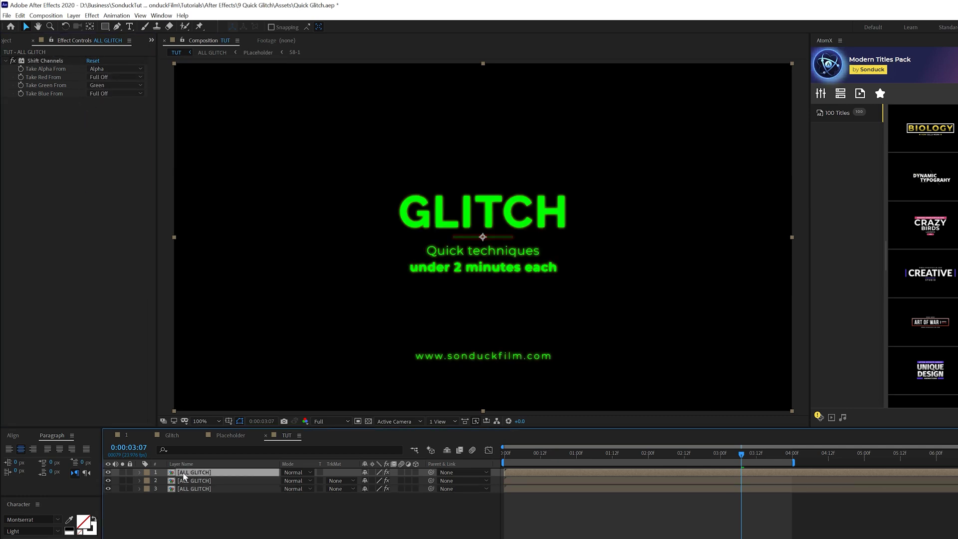
{"action": "left_click", "coordinate": [103, 85]}
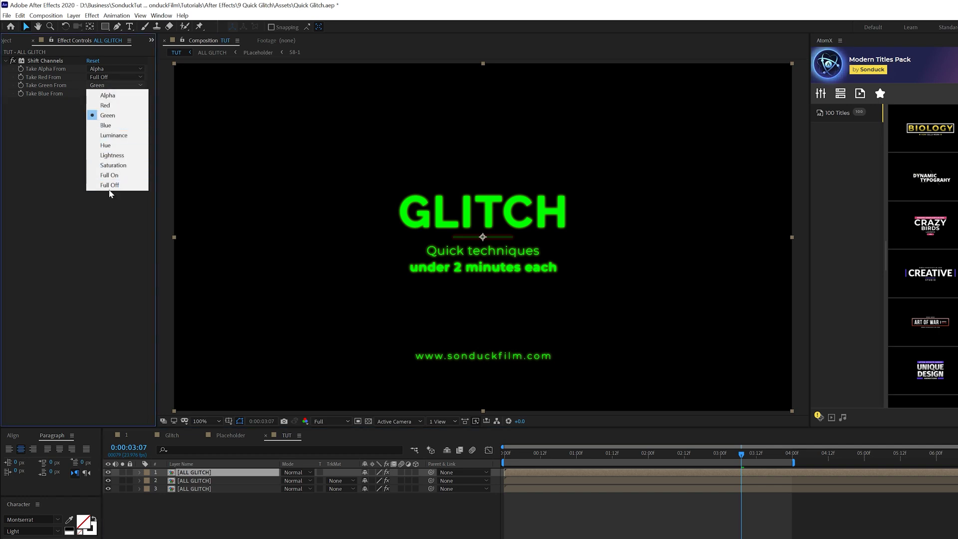
{"action": "left_click", "coordinate": [110, 186]}
{"action": "left_click", "coordinate": [107, 93]}
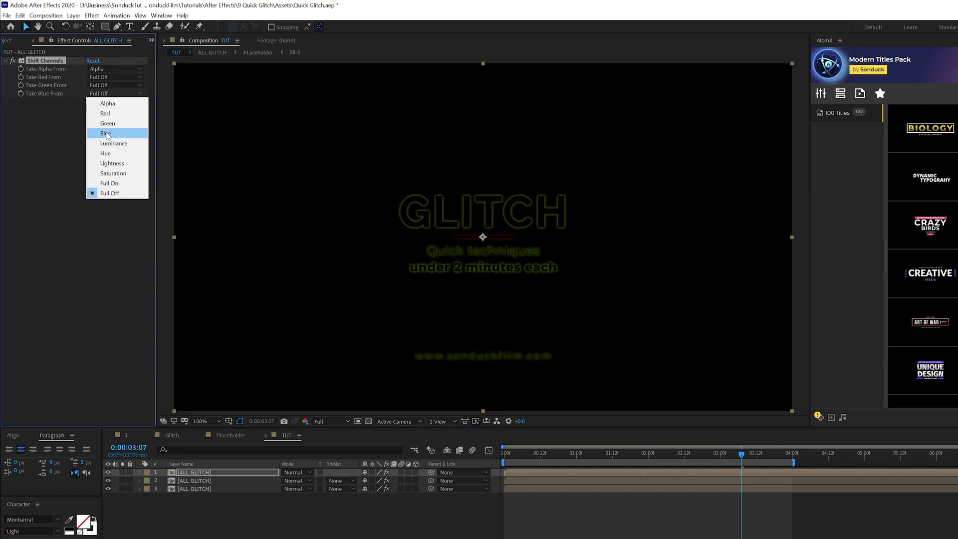
{"action": "left_click", "coordinate": [107, 134]}
{"action": "left_click", "coordinate": [190, 482], "text": "shift"}
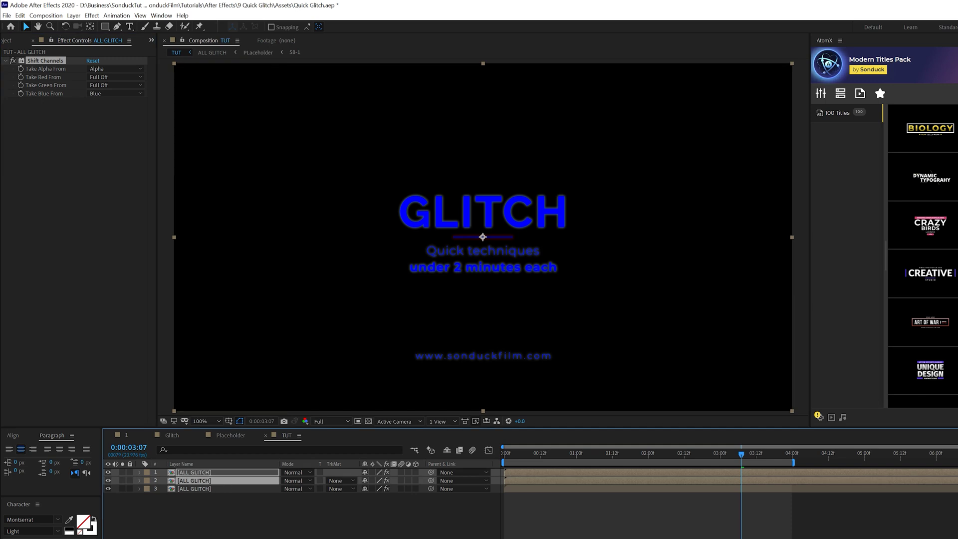
Set the top two ALL GLITCH copies to Screen mode and return to the first frame
{"action": "left_click", "coordinate": [293, 473]}
{"action": "left_click", "coordinate": [303, 193]}
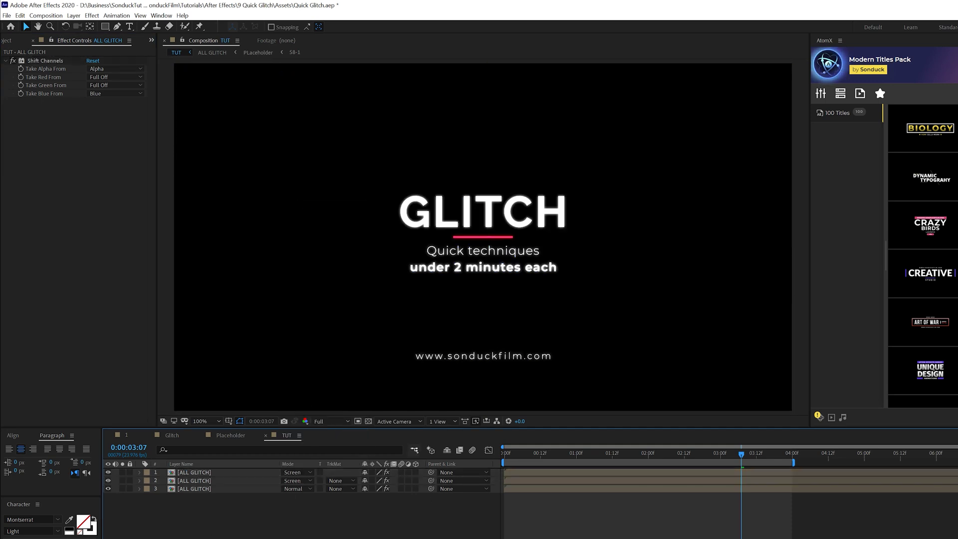
{"action": "left_click", "coordinate": [511, 474]}
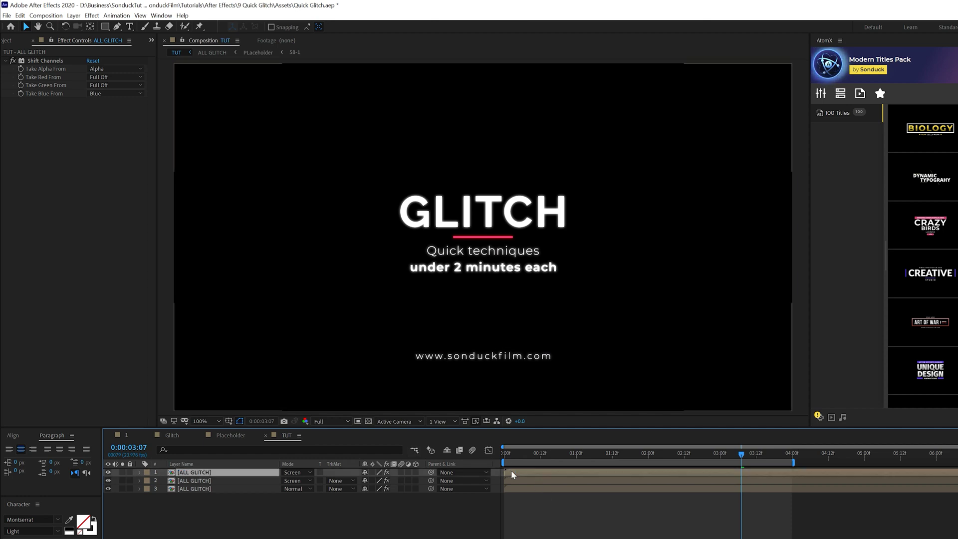
{"action": "key", "text": "ctrl+Down"}
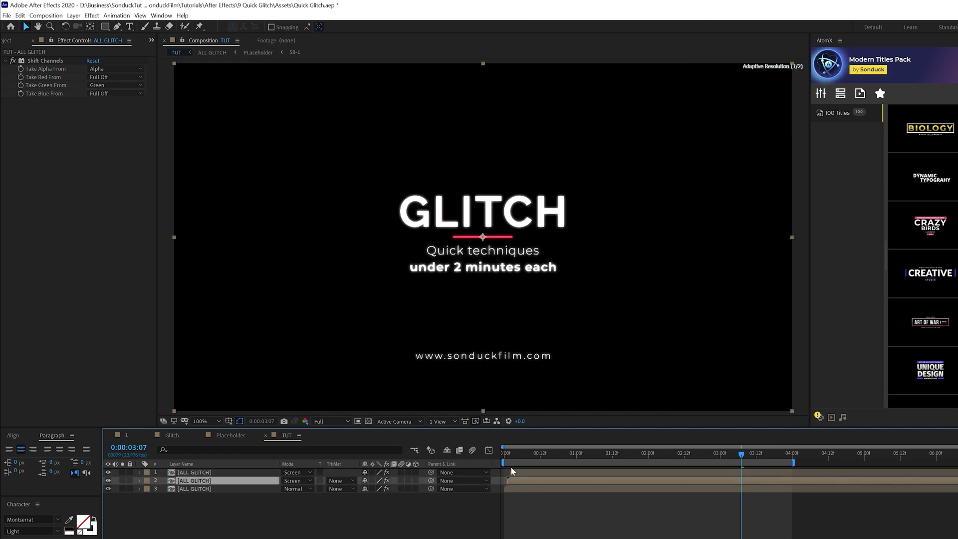
{"action": "left_click", "coordinate": [505, 455]}
{"action": "key", "text": "F2"}
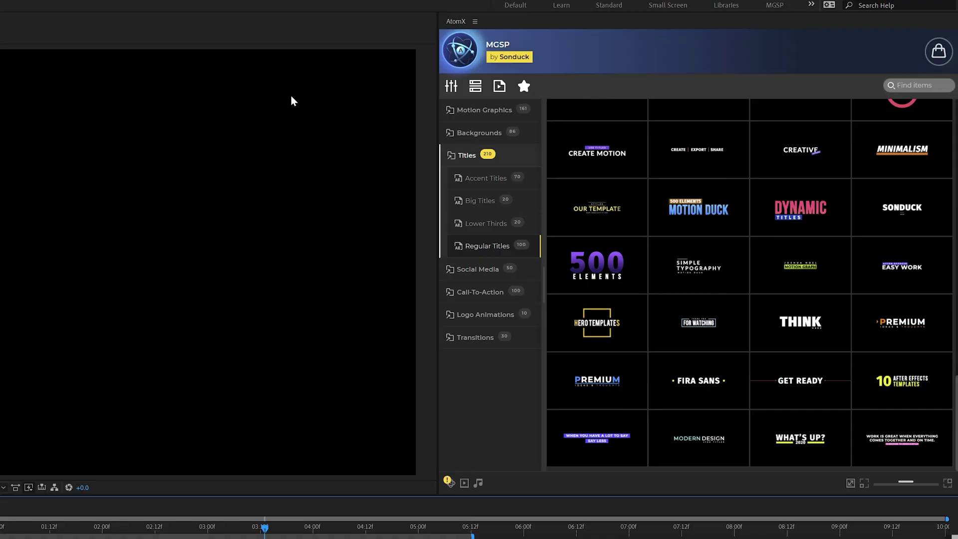
Browse AtomX Regular Titles and apply the Title 88 template
{"action": "mouse_move", "coordinate": [720, 206]}
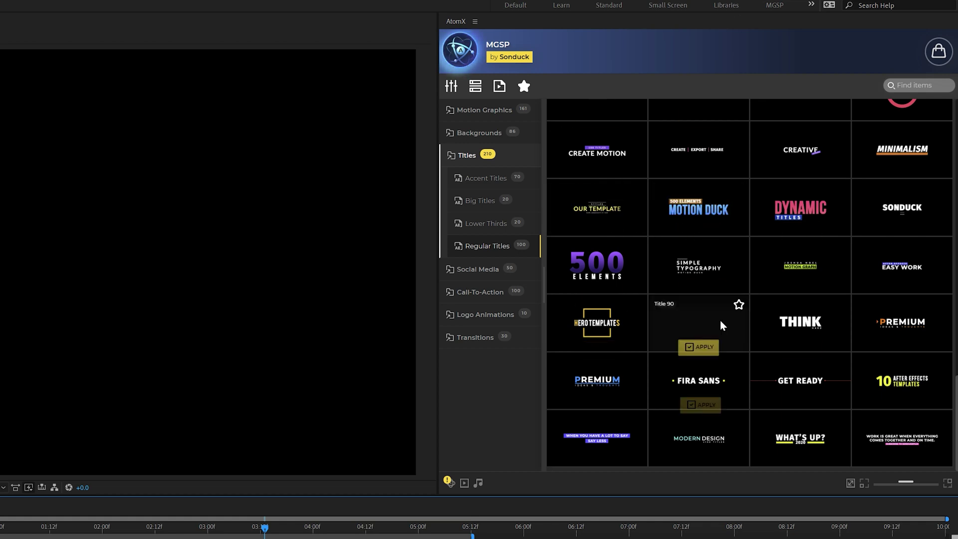
{"action": "scroll", "coordinate": [733, 297], "scroll_direction": "down", "scroll_amount": 5}
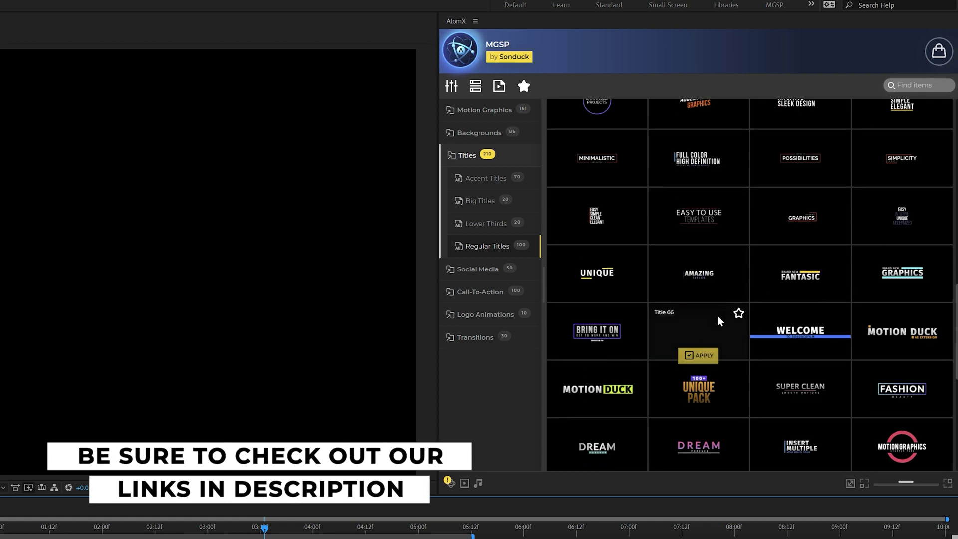
{"action": "scroll", "coordinate": [723, 317], "scroll_direction": "up", "scroll_amount": 5}
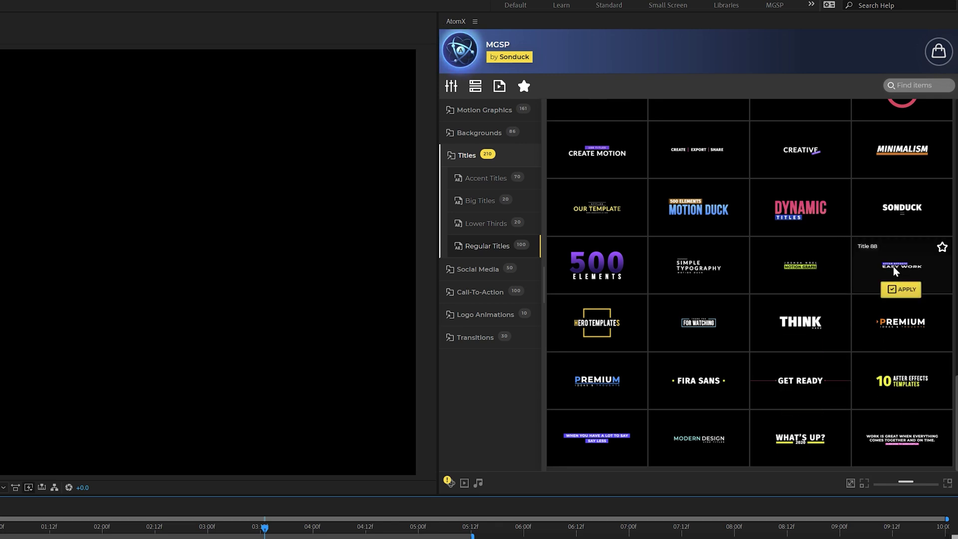
{"action": "scroll", "coordinate": [893, 269], "scroll_direction": "up", "scroll_amount": 3}
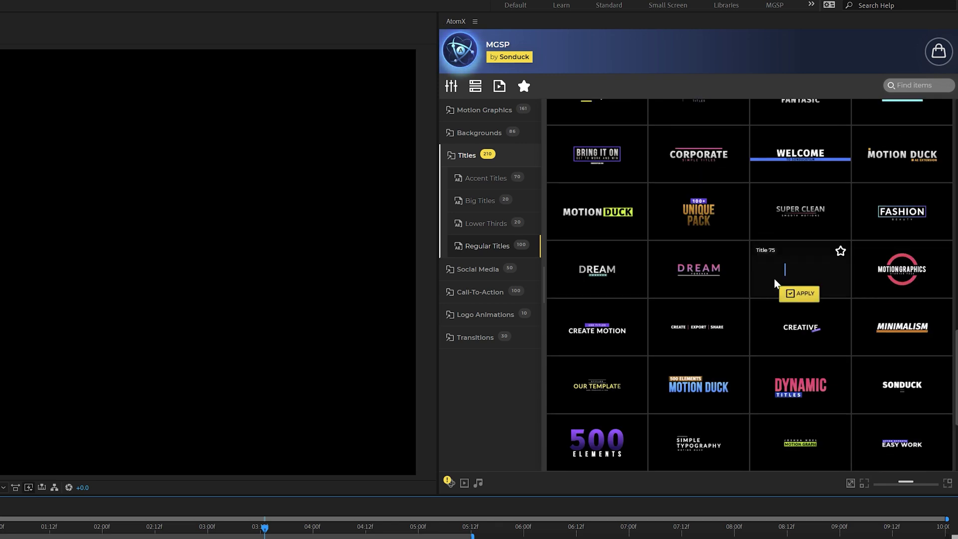
{"action": "scroll", "coordinate": [818, 379], "scroll_direction": "down", "scroll_amount": 3}
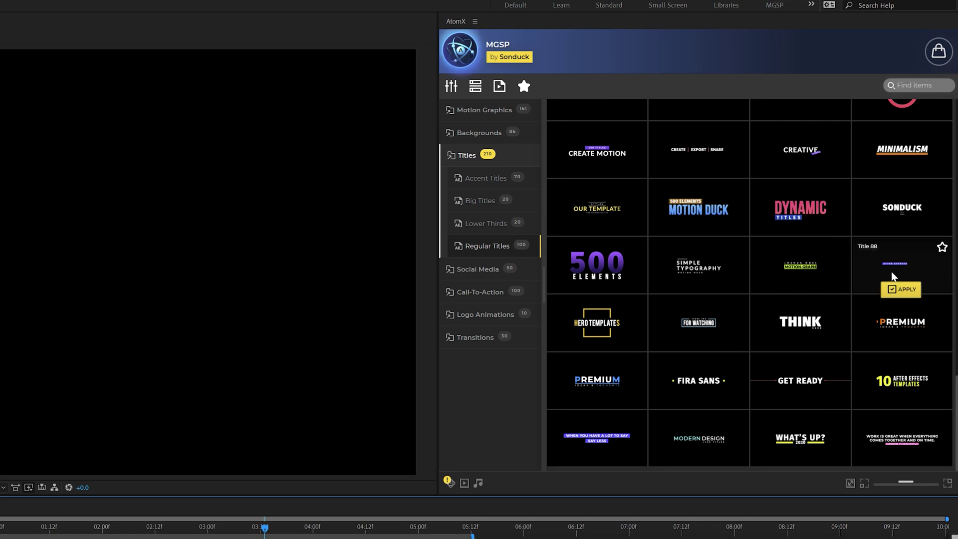
{"action": "left_click", "coordinate": [902, 291]}
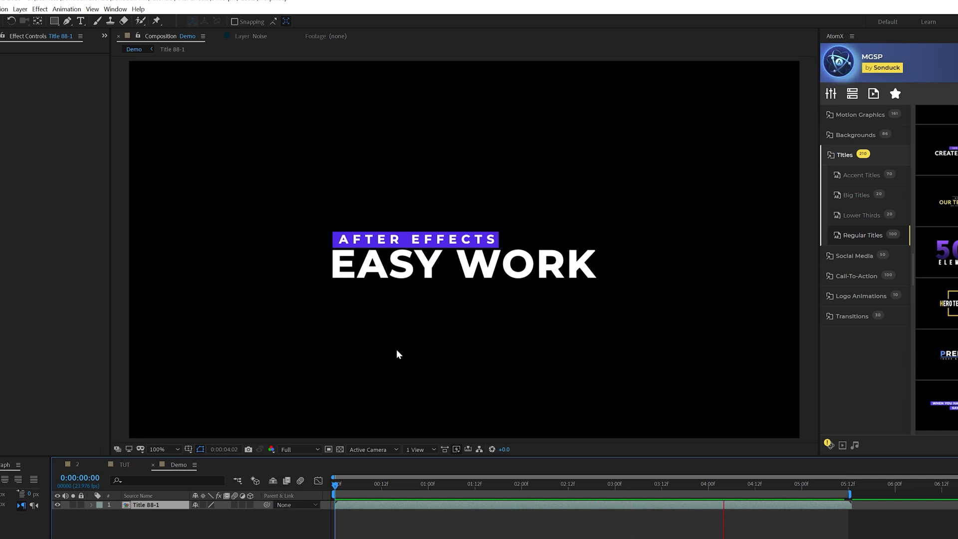
In the Title 88-1 precomp, set the box colour to E64728
{"action": "double_click", "coordinate": [145, 504]}
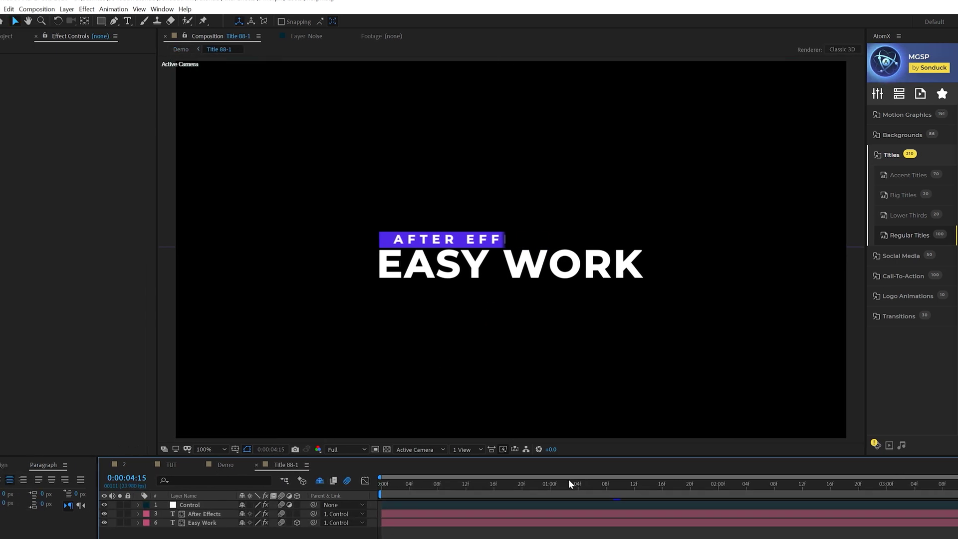
{"action": "left_click", "coordinate": [437, 242]}
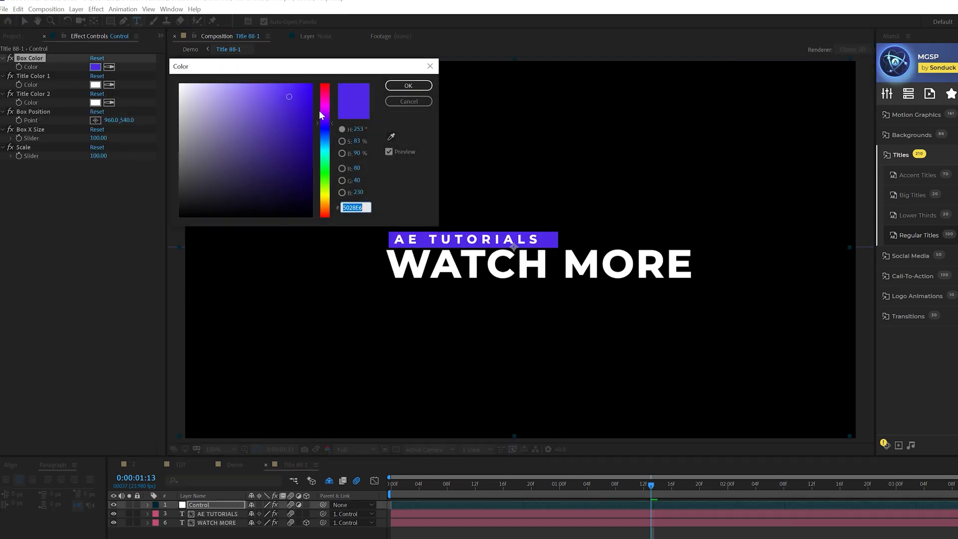
{"action": "type", "text": "E64728"}
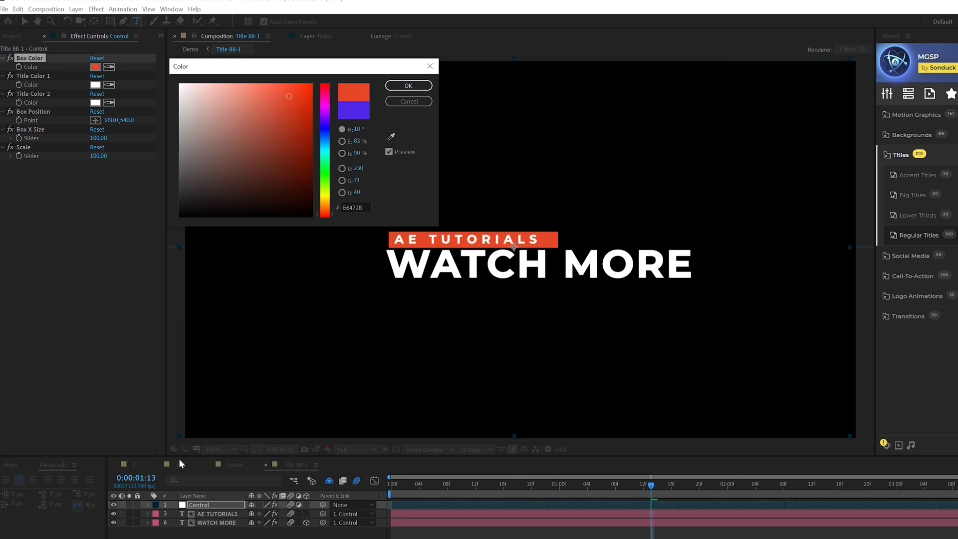
{"action": "left_click", "coordinate": [399, 90]}
Set Box X Size to 94 and Box Position to 929, then preview in the Demo comp
{"action": "left_click_drag", "start_coordinate": [99, 138], "coordinate": [100, 140]}
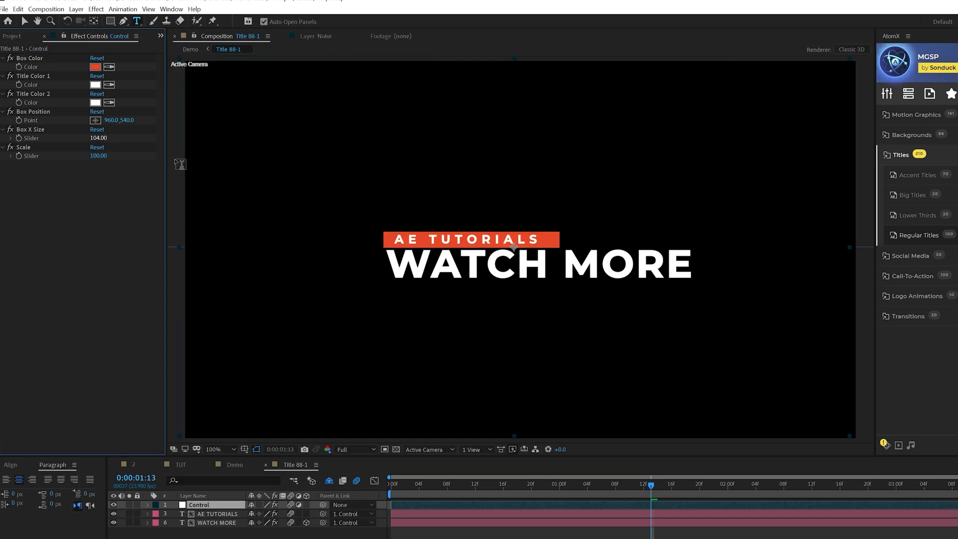
{"action": "key", "text": "v"}
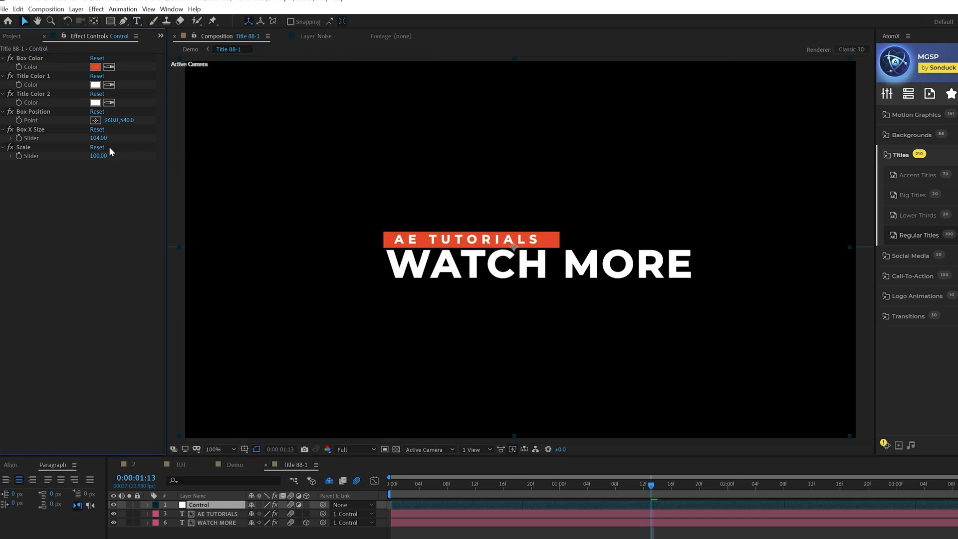
{"action": "left_click_drag", "start_coordinate": [89, 139], "coordinate": [92, 139]}
{"action": "left_click_drag", "start_coordinate": [514, 247], "coordinate": [503, 247]}
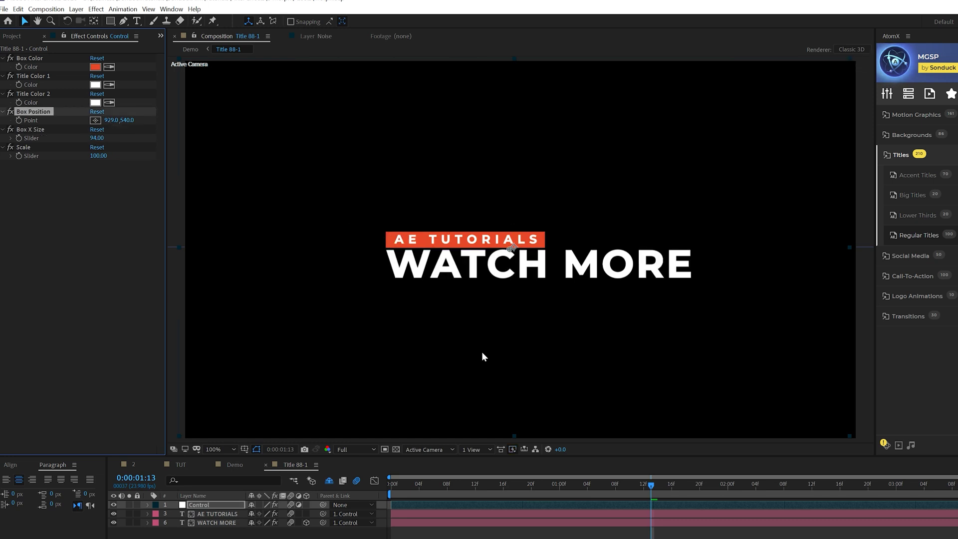
{"action": "key", "text": "shift+Escape"}
{"action": "key", "text": "space"}
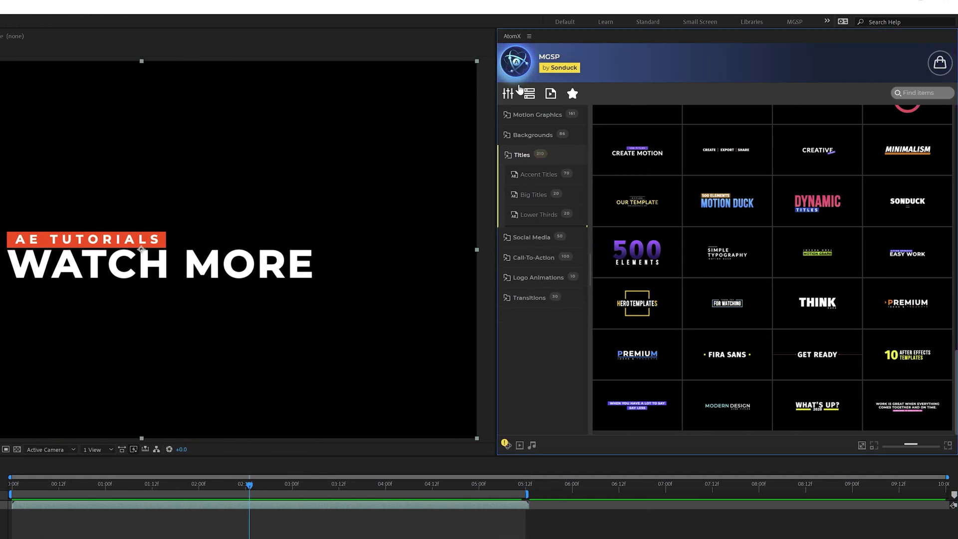
Browse the AtomX Motion Graphics Clusters grid and pick the Cluster 47 burst animation
{"action": "left_click", "coordinate": [538, 115]}
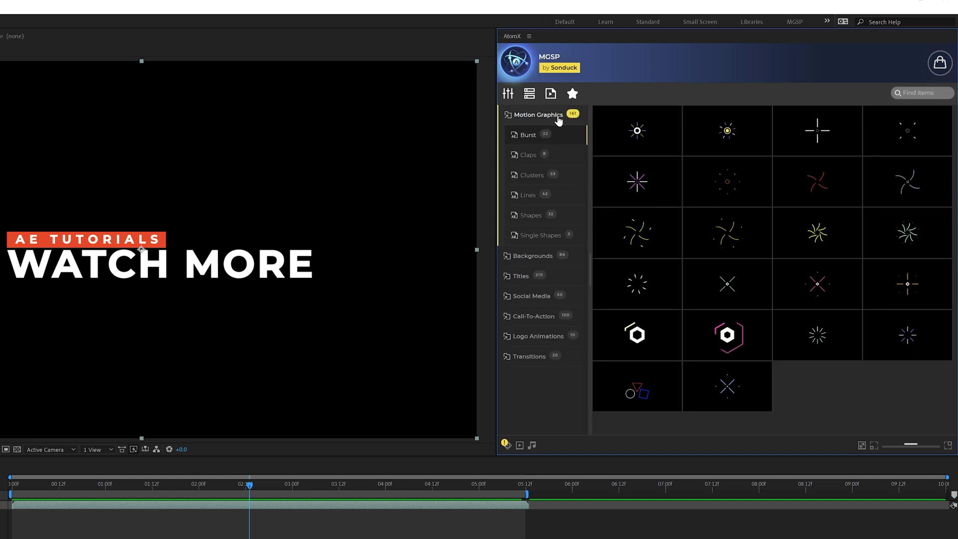
{"action": "left_click", "coordinate": [530, 177]}
{"action": "scroll", "coordinate": [684, 292], "scroll_direction": "down", "scroll_amount": 5}
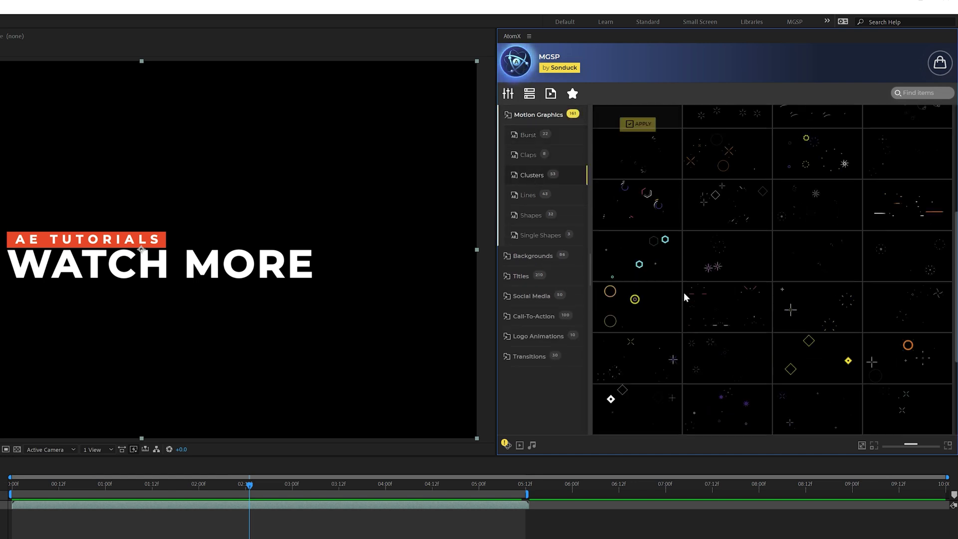
{"action": "mouse_move", "coordinate": [813, 321]}
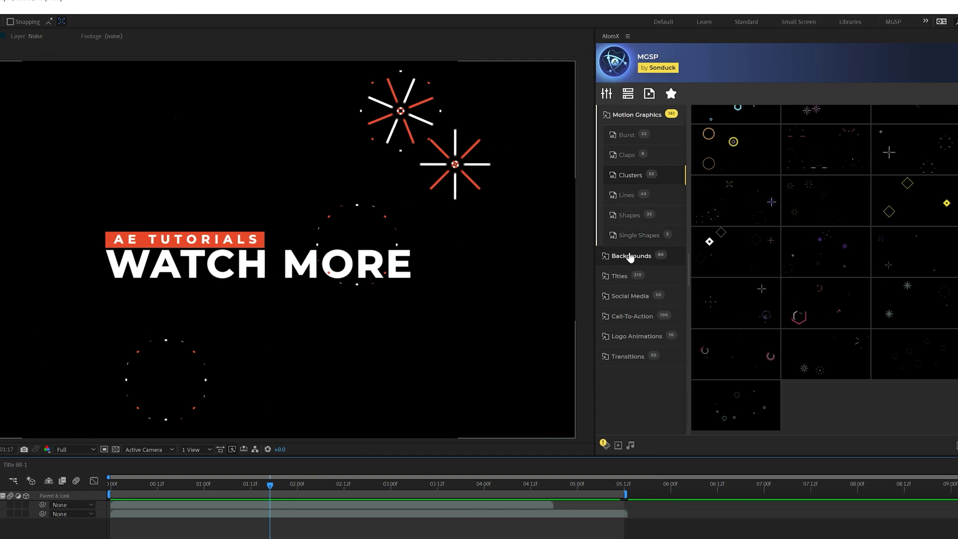
Add the Stacked Wipe 7 background from AtomX Backgrounds to the comp
{"action": "left_click", "coordinate": [535, 256]}
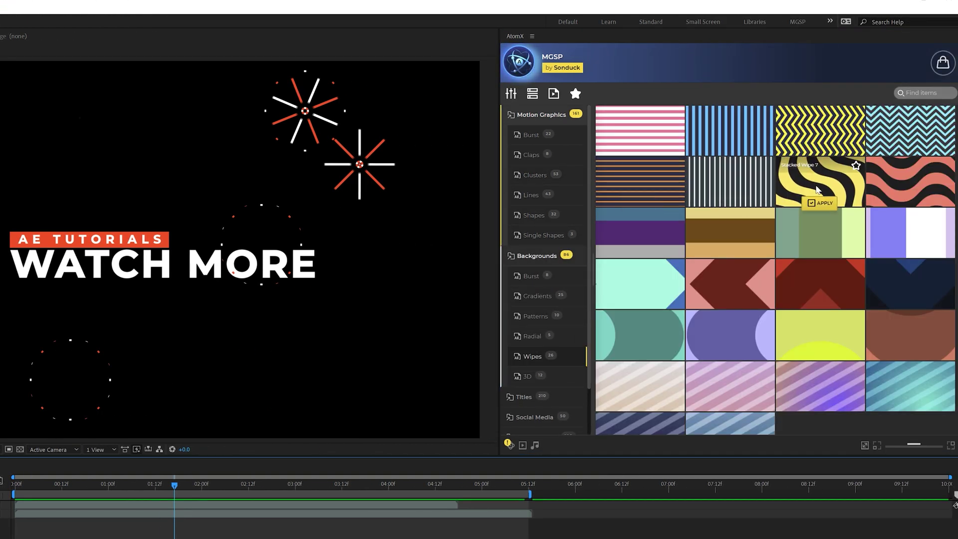
{"action": "left_click", "coordinate": [817, 203]}
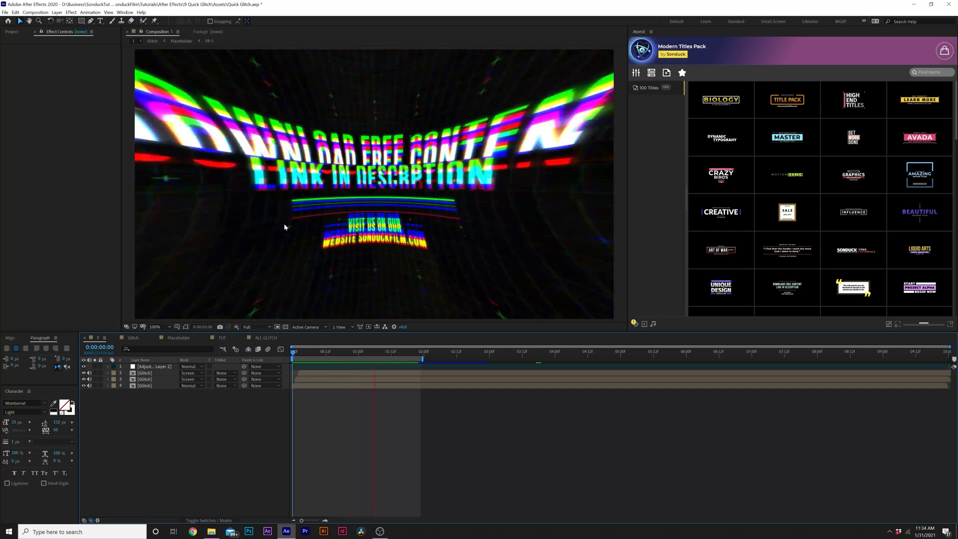
Switch the viewer and timeline to the TUT composition
{"action": "left_click", "coordinate": [220, 338]}
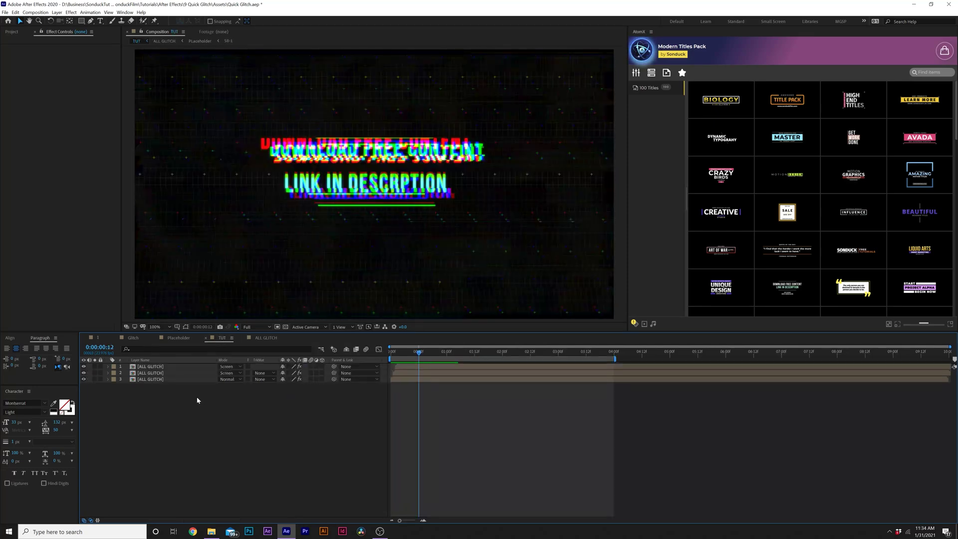
Create a black solid and move it beneath the glitch layers
{"action": "left_click", "coordinate": [56, 12]}
{"action": "mouse_move", "coordinate": [66, 20]}
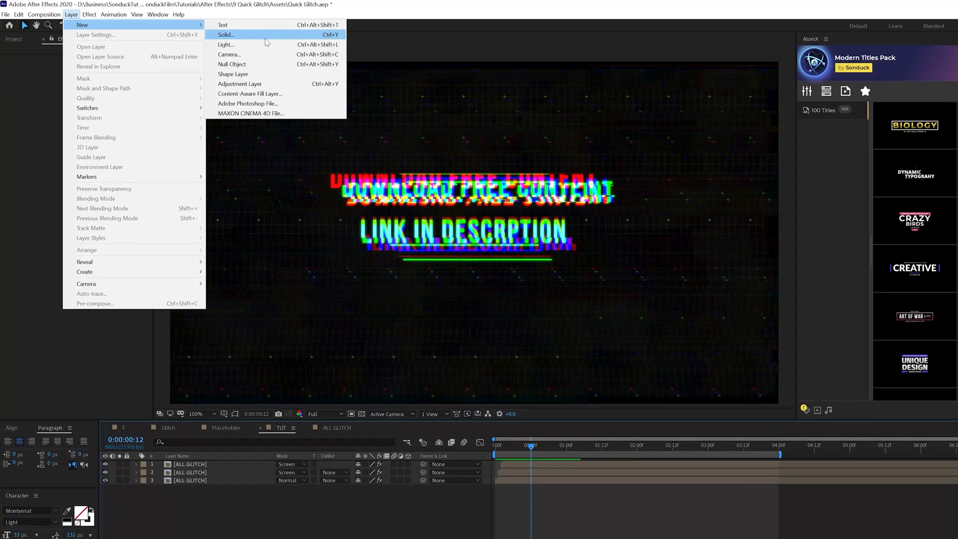
{"action": "left_click", "coordinate": [266, 39]}
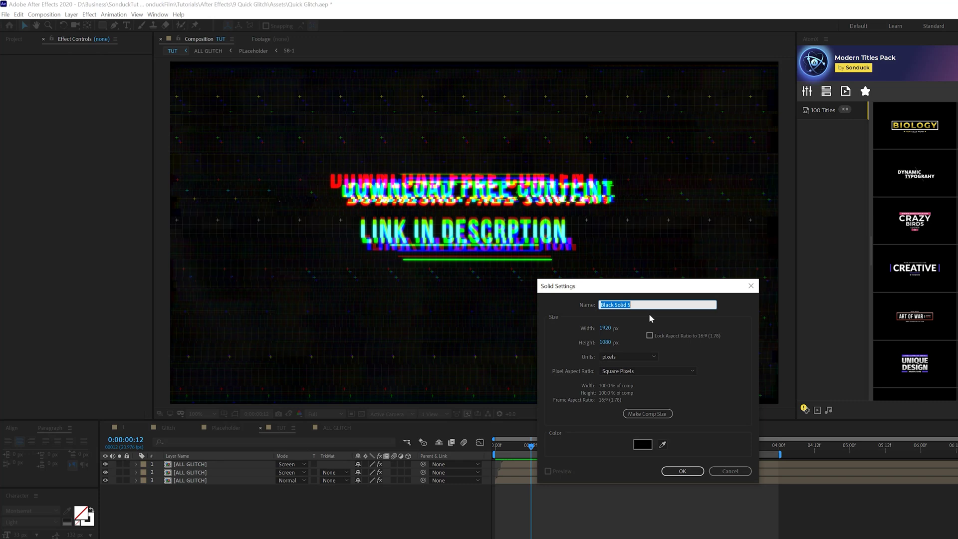
{"action": "left_click", "coordinate": [674, 472]}
{"action": "left_click_drag", "start_coordinate": [190, 475], "coordinate": [208, 492]}
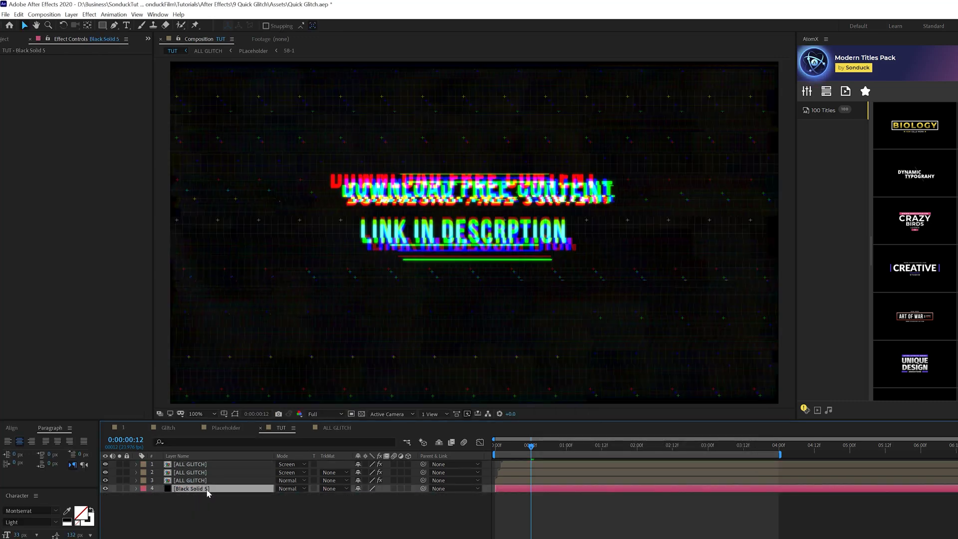
{"action": "left_click", "coordinate": [227, 510]}
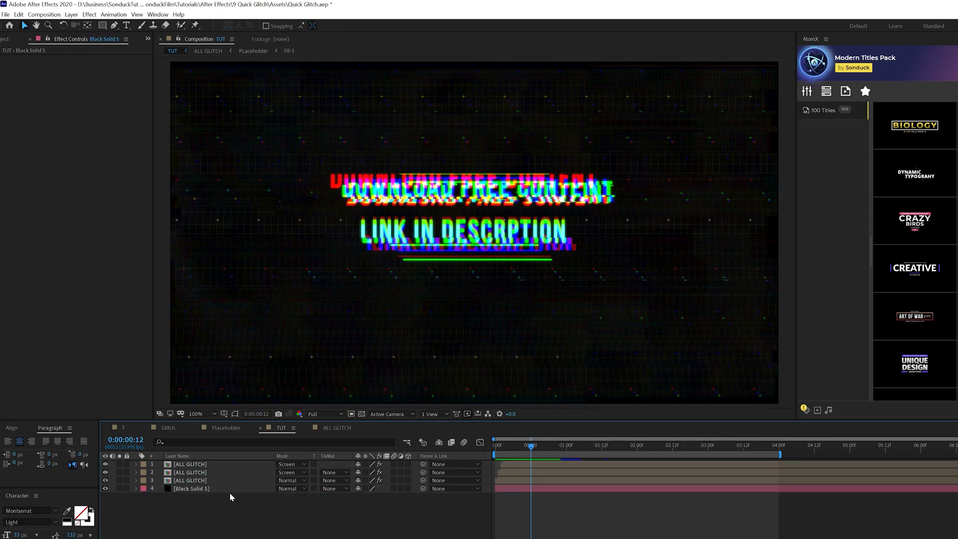
Add a new adjustment layer at the top of the TUT layer stack
{"action": "left_click", "coordinate": [69, 14]}
{"action": "mouse_move", "coordinate": [189, 25]}
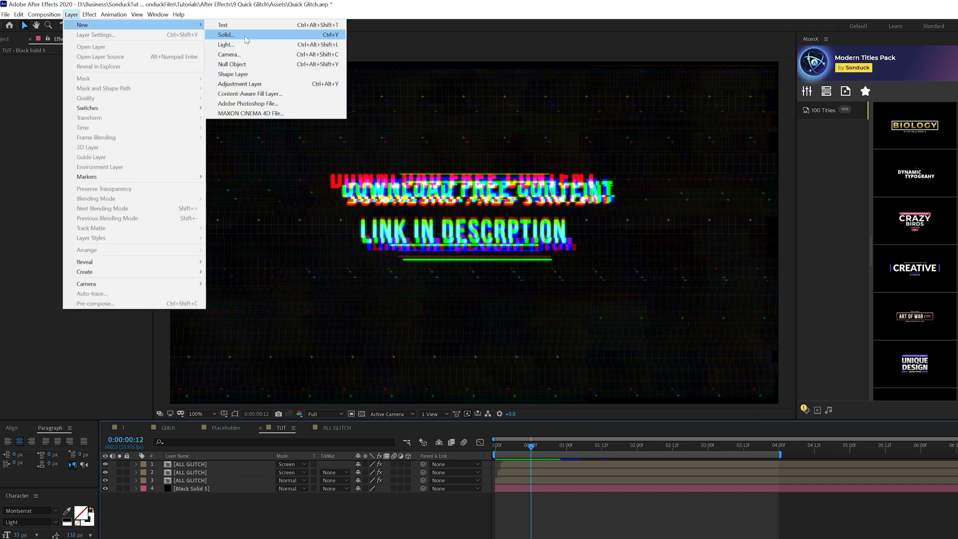
{"action": "left_click", "coordinate": [243, 84]}
{"action": "left_click", "coordinate": [95, 14]}
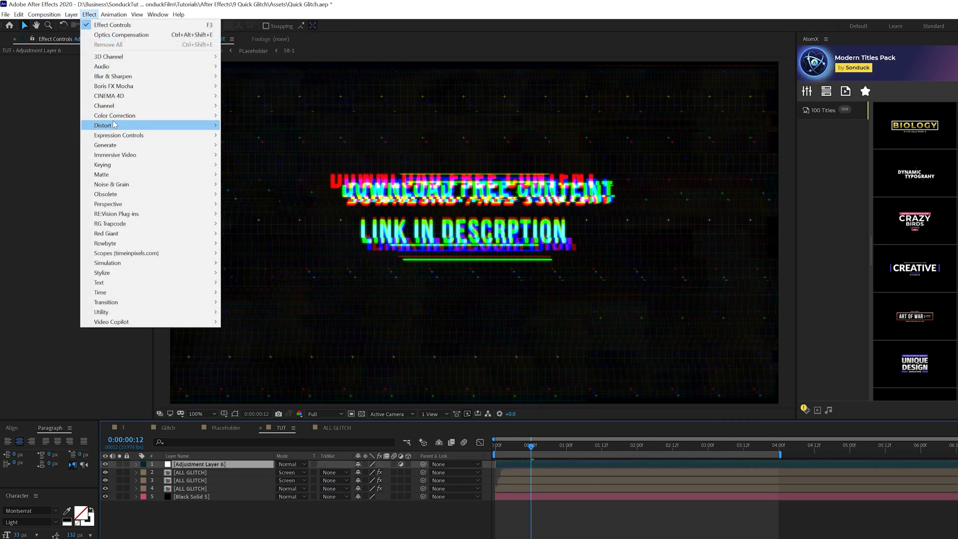
Apply Optics Compensation with Reverse Lens Distortion and Field Of View 133.3, then return to frame 0
{"action": "mouse_move", "coordinate": [174, 128]}
{"action": "left_click", "coordinate": [260, 361]}
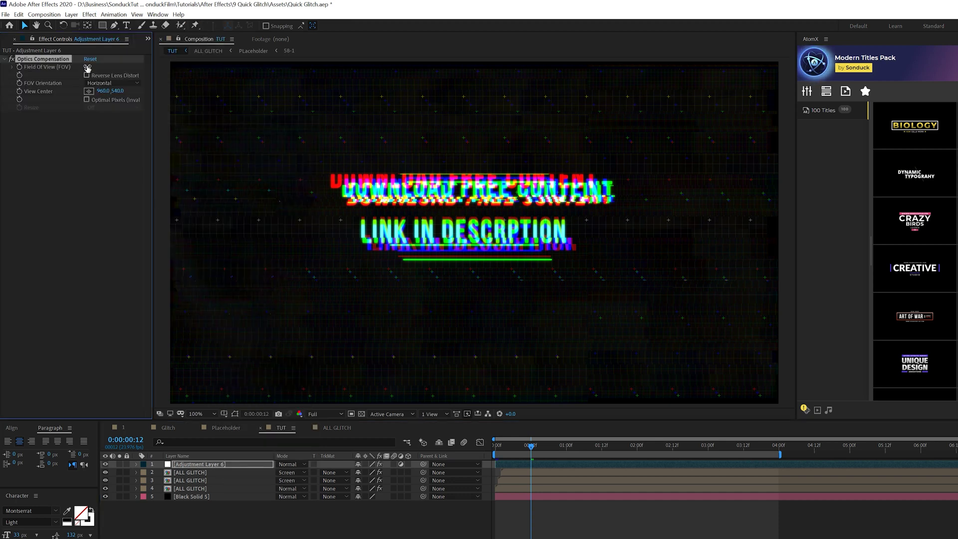
{"action": "left_click_drag", "start_coordinate": [311, 82], "coordinate": [680, 135]}
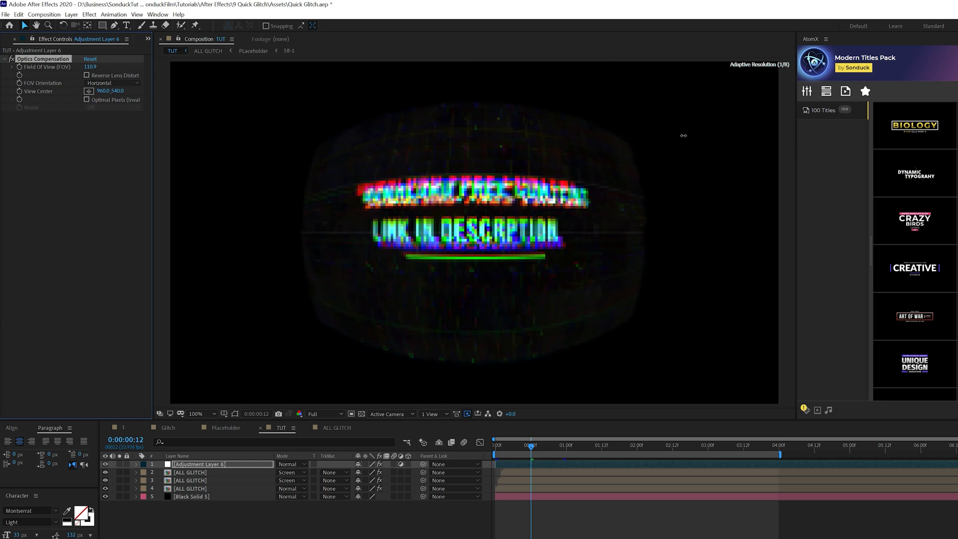
{"action": "left_click_drag", "start_coordinate": [93, 69], "coordinate": [64, 82]}
{"action": "left_click", "coordinate": [87, 76]}
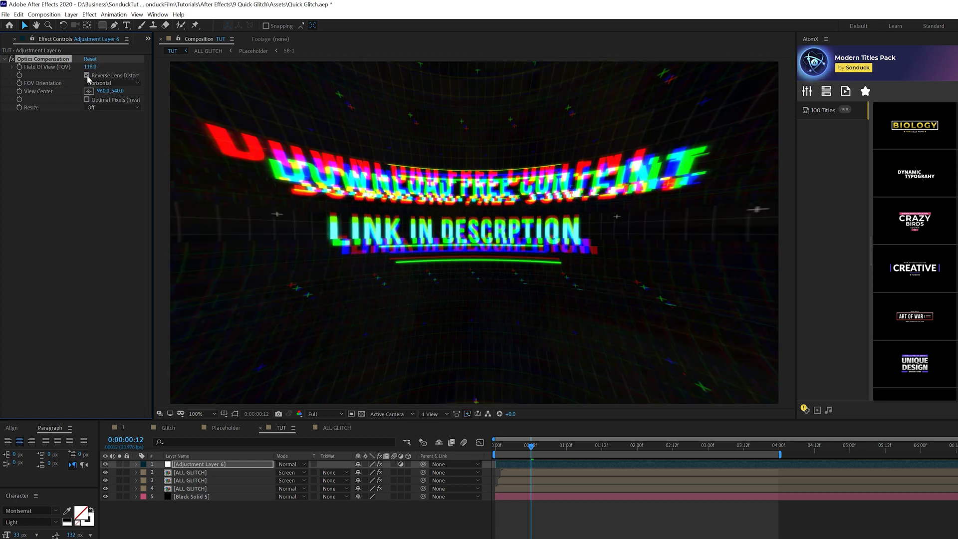
{"action": "left_click_drag", "start_coordinate": [89, 69], "coordinate": [175, 76]}
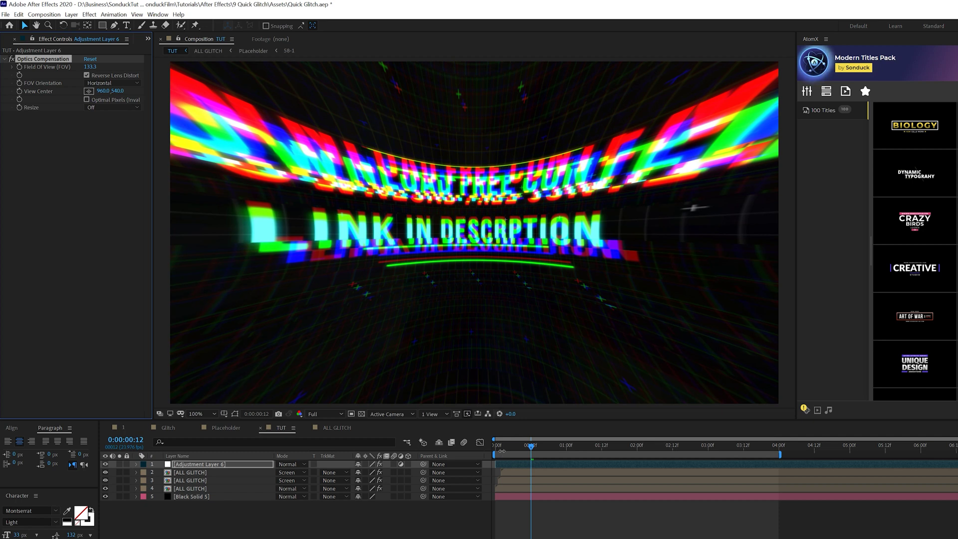
{"action": "left_click_drag", "start_coordinate": [504, 444], "coordinate": [492, 444]}
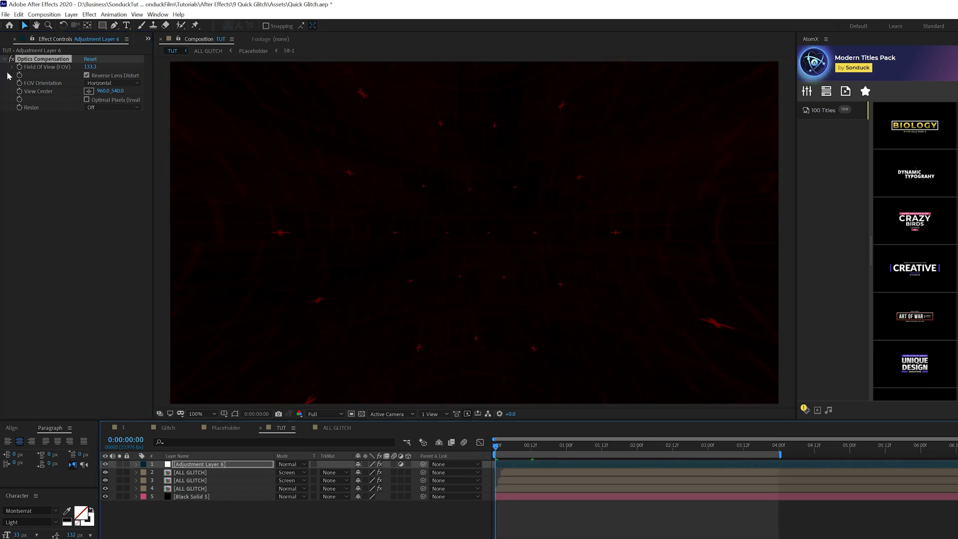
Start keyframing Field Of View, keying 73.3 and shifting that key to about frame 3
{"action": "left_click", "coordinate": [20, 67]}
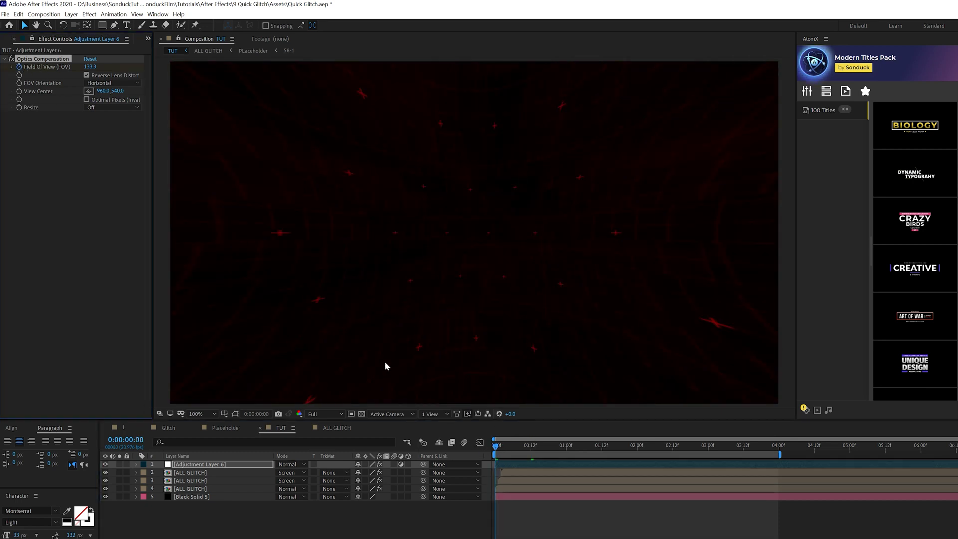
{"action": "key", "text": "u"}
{"action": "left_click_drag", "start_coordinate": [510, 446], "coordinate": [514, 449]}
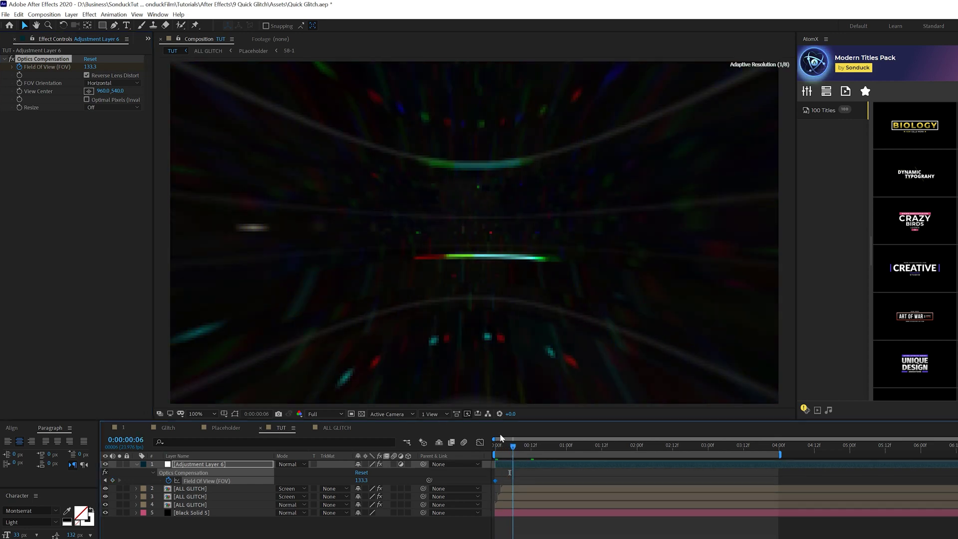
{"action": "type", "text": "73.3"}
{"action": "key", "text": "Return"}
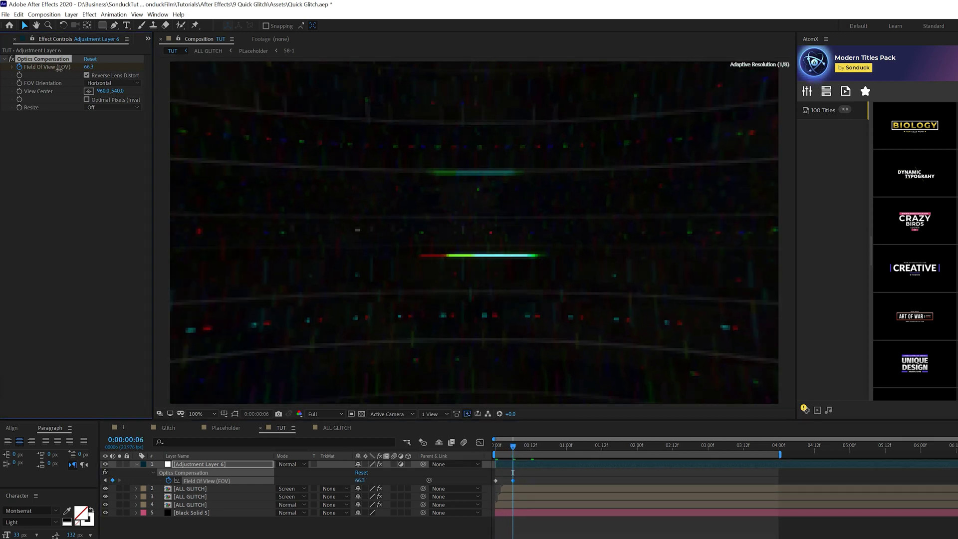
{"action": "left_click_drag", "start_coordinate": [513, 480], "coordinate": [504, 451]}
{"action": "right_click", "coordinate": [495, 480]}
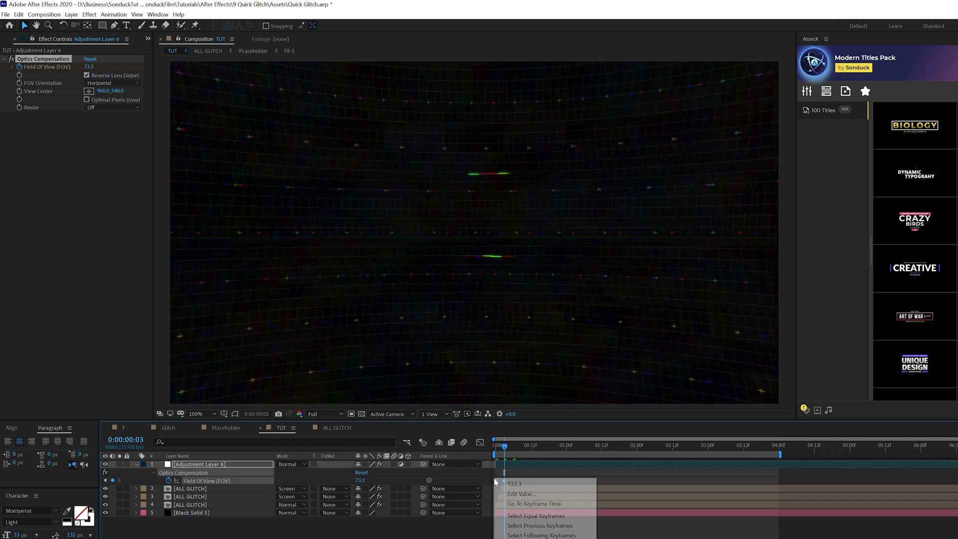
{"action": "left_click", "coordinate": [506, 447]}
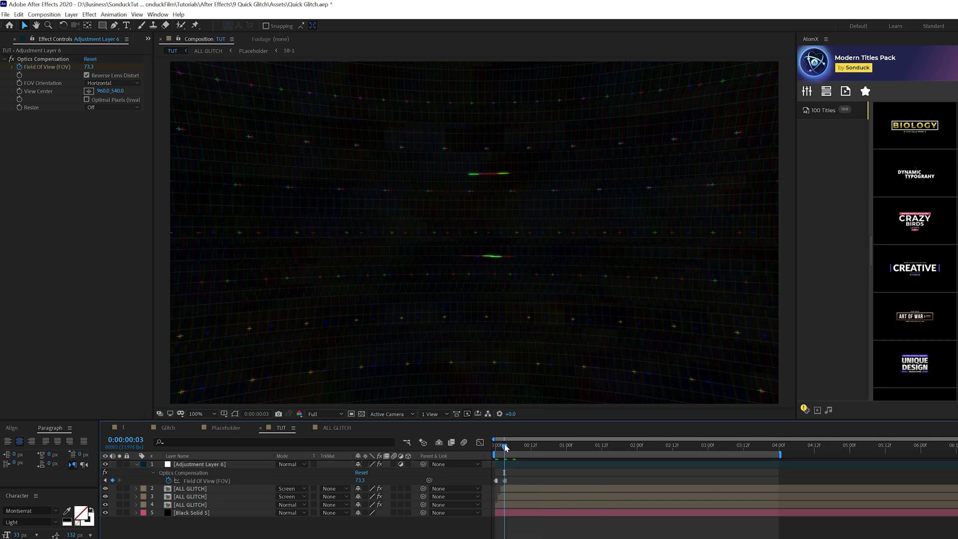
Key Field Of View at 118.2 on frame 5, 129.7 on frame 10, and 109.4 on frame 13
{"action": "left_click_drag", "start_coordinate": [504, 450], "coordinate": [510, 450]}
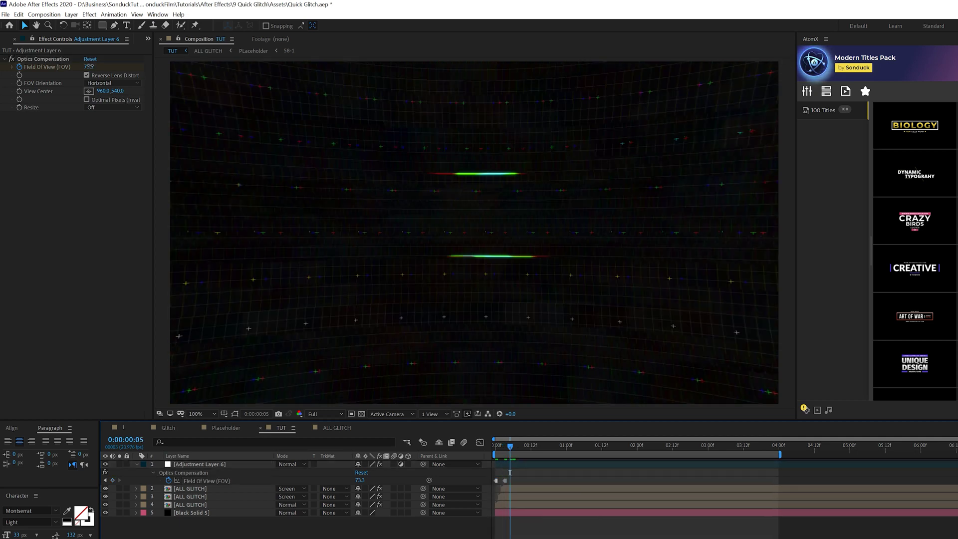
{"action": "left_click_drag", "start_coordinate": [89, 67], "coordinate": [189, 67]}
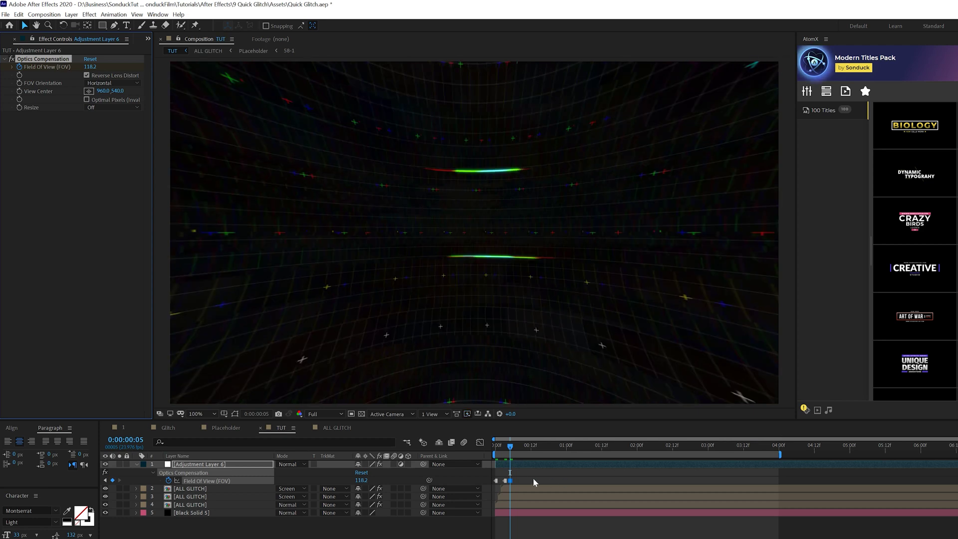
{"action": "left_click_drag", "start_coordinate": [509, 450], "coordinate": [519, 451]}
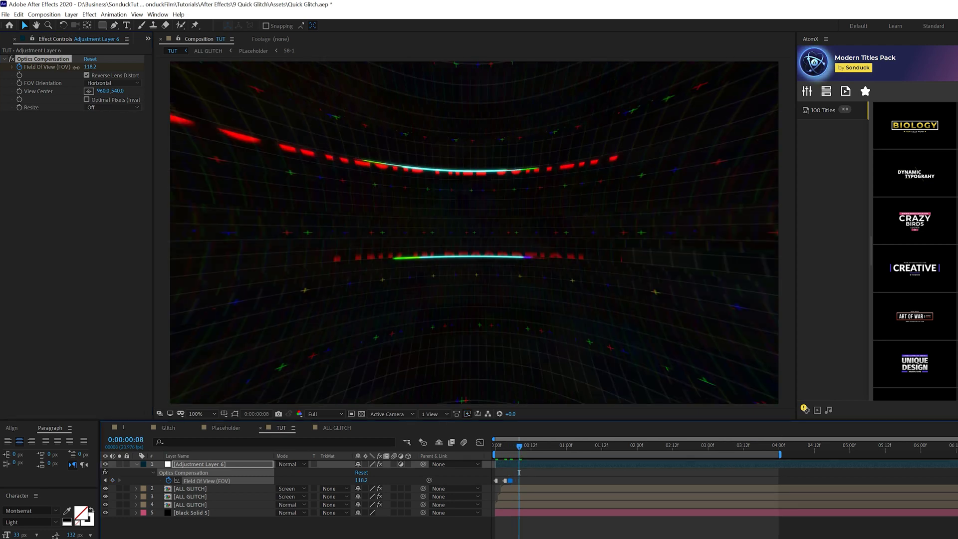
{"action": "key", "text": "Page_Down"}
{"action": "key", "text": "Page_Down"}
{"action": "left_click_drag", "start_coordinate": [89, 66], "coordinate": [144, 101]}
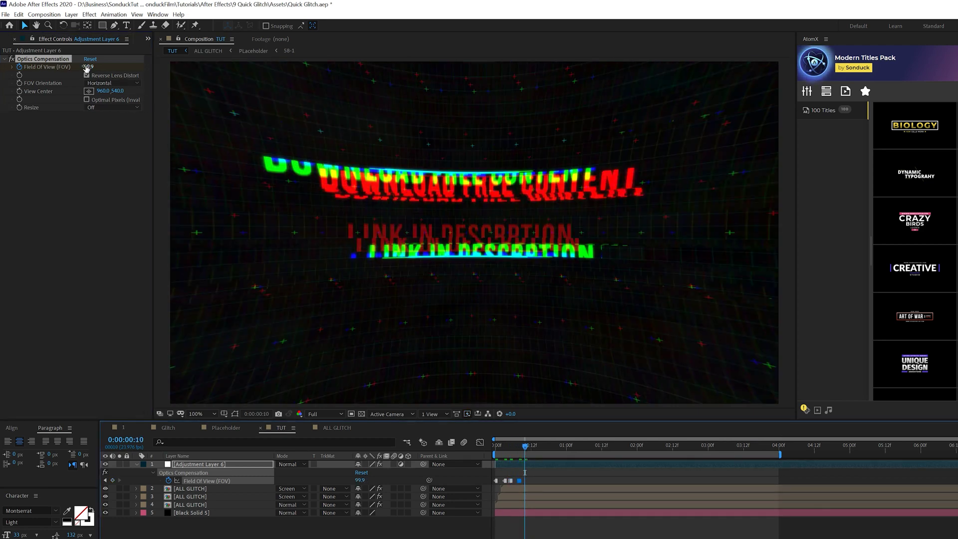
{"action": "left_click_drag", "start_coordinate": [86, 67], "coordinate": [154, 67]}
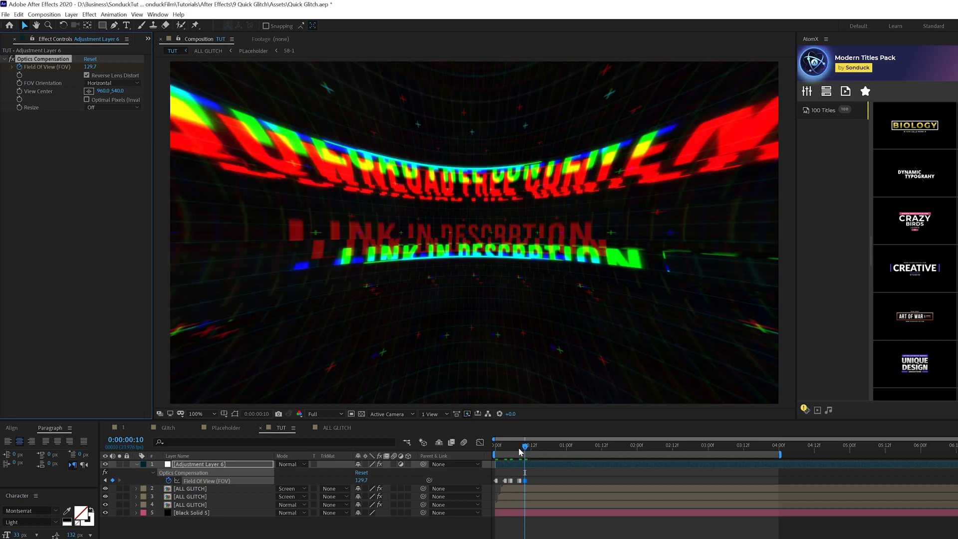
{"action": "left_click_drag", "start_coordinate": [519, 452], "coordinate": [534, 449]}
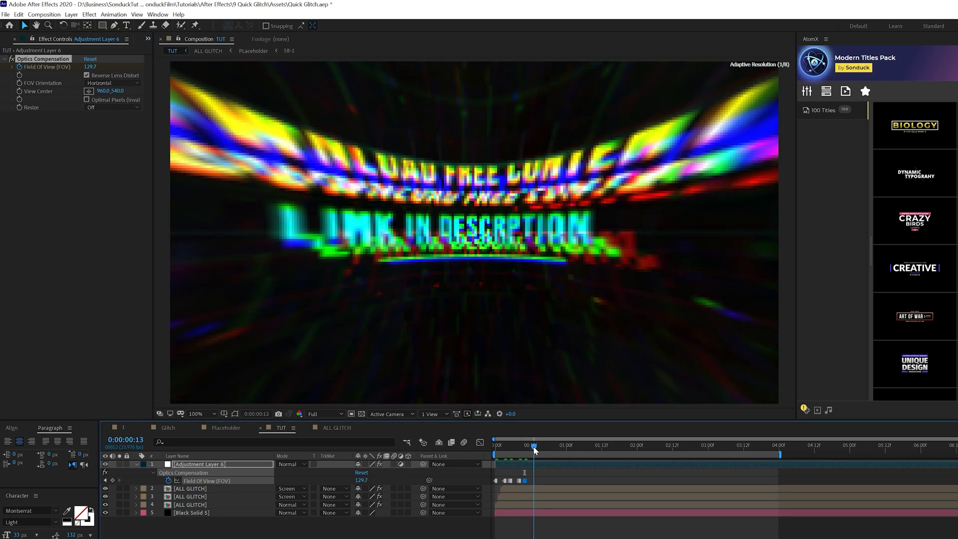
{"action": "left_click_drag", "start_coordinate": [90, 66], "coordinate": [9, 69]}
{"action": "left_click_drag", "start_coordinate": [2, 71], "coordinate": [114, 120]}
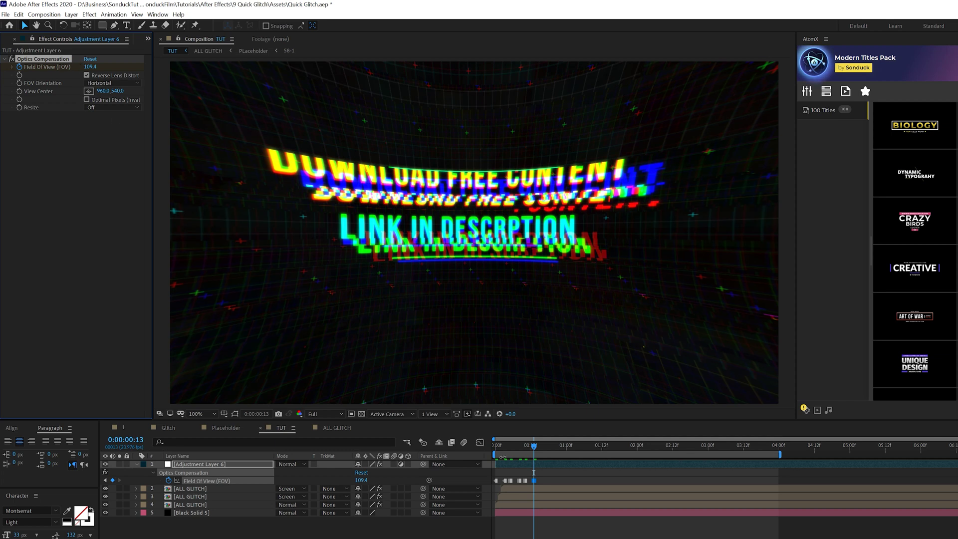
Key a stronger warp at frame 17 and begin flattening Field Of View near two seconds
{"action": "left_click_drag", "start_coordinate": [534, 450], "coordinate": [545, 450]}
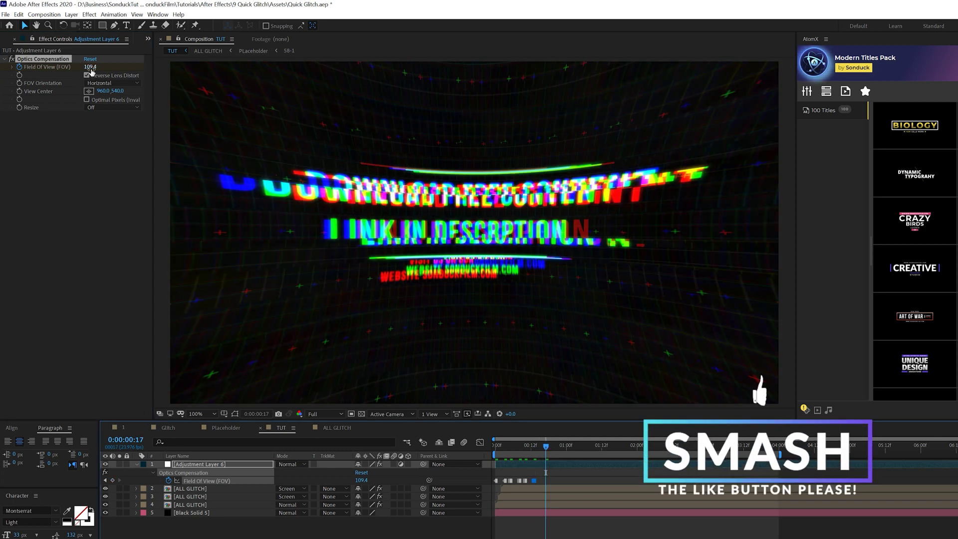
{"action": "left_click_drag", "start_coordinate": [90, 67], "coordinate": [257, 83]}
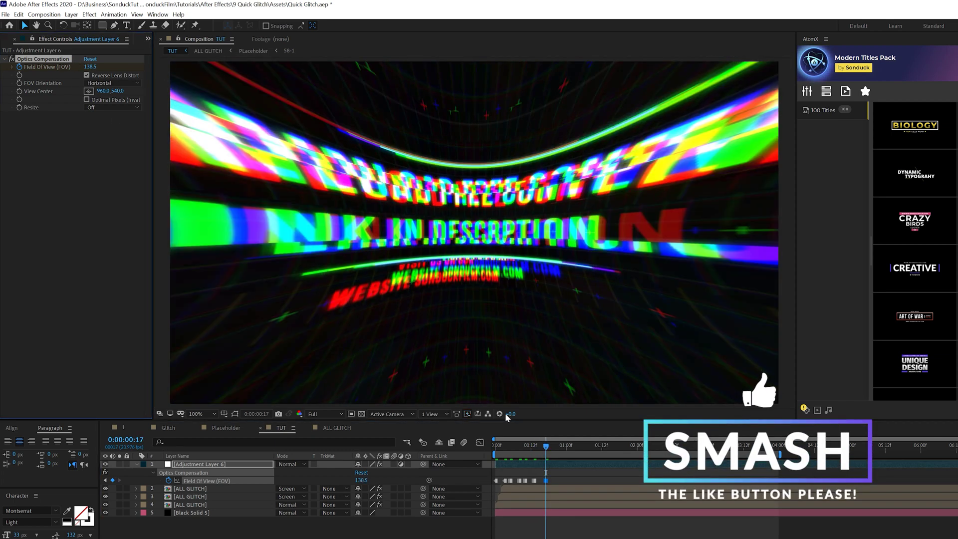
{"action": "left_click_drag", "start_coordinate": [552, 450], "coordinate": [560, 451]}
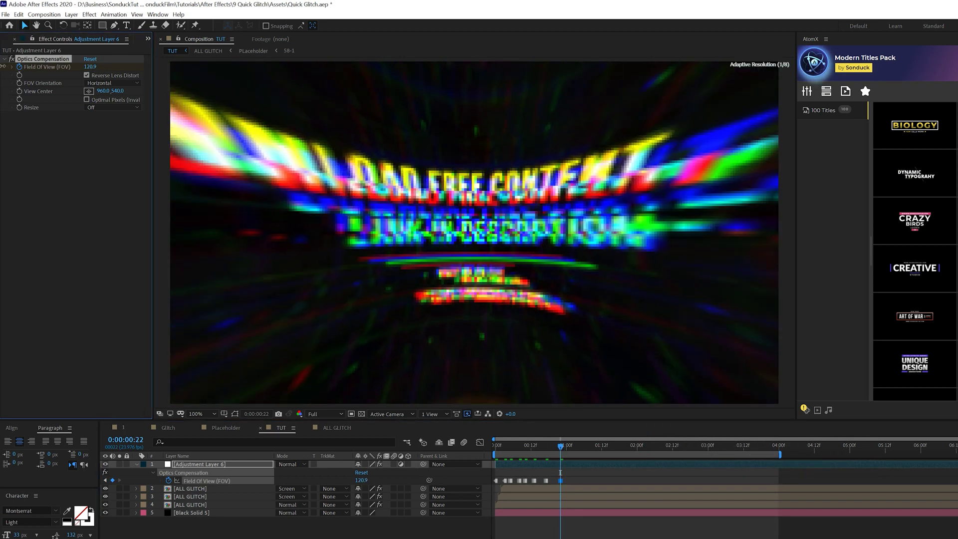
{"action": "left_click_drag", "start_coordinate": [564, 450], "coordinate": [662, 454]}
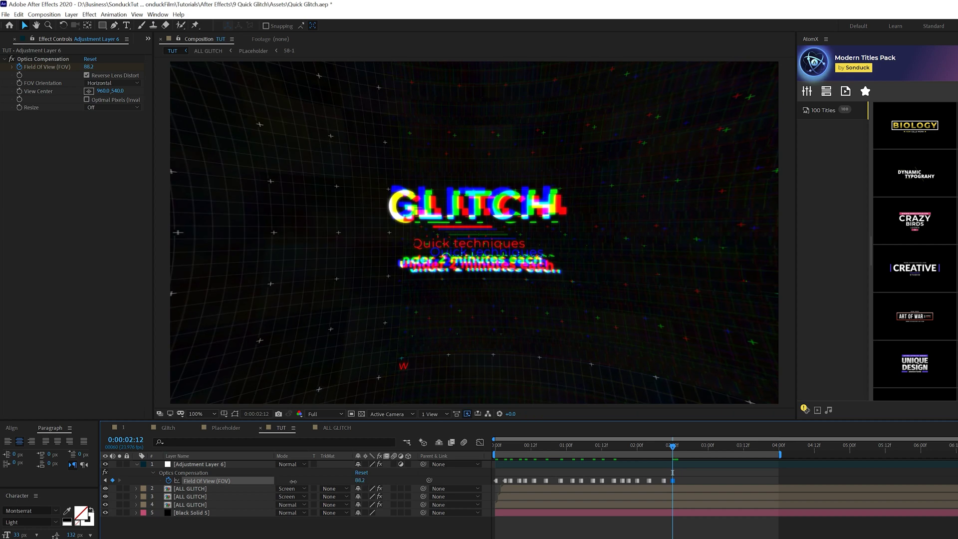
{"action": "left_click_drag", "start_coordinate": [361, 480], "coordinate": [359, 481]}
End Field Of View at 0, preview the flickering warp, and select Adjustment Layer 6
{"action": "type", "text": "0"}
{"action": "left_click", "coordinate": [460, 517]}
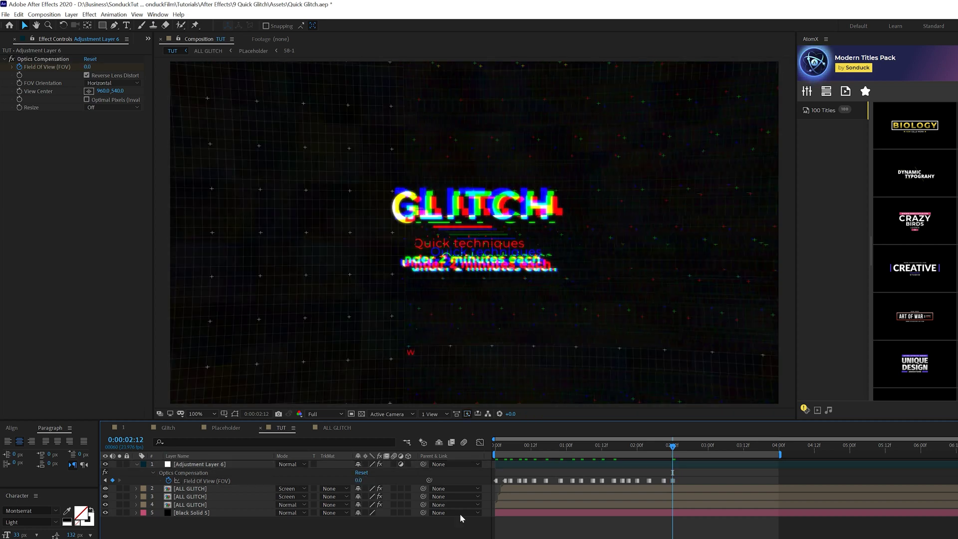
{"action": "key", "text": "space"}
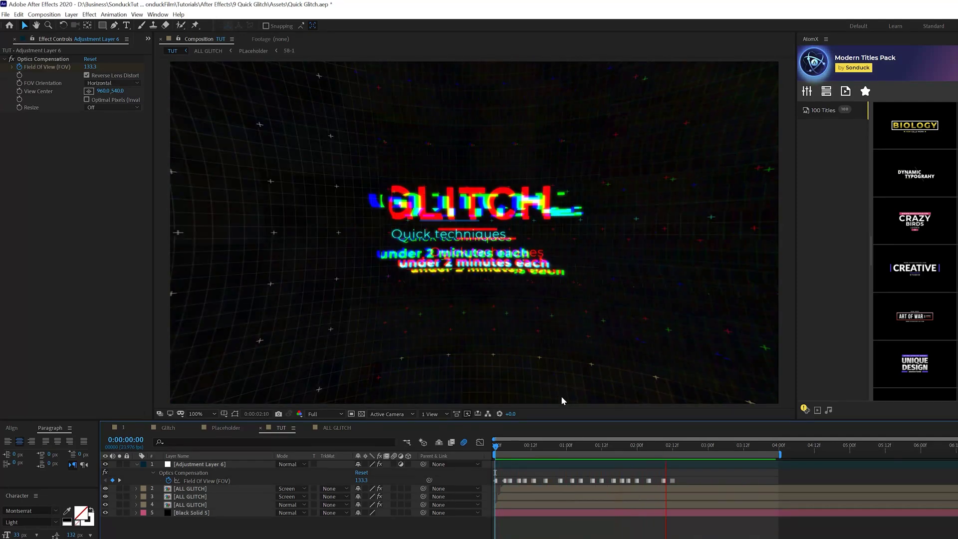
{"action": "key", "text": "space"}
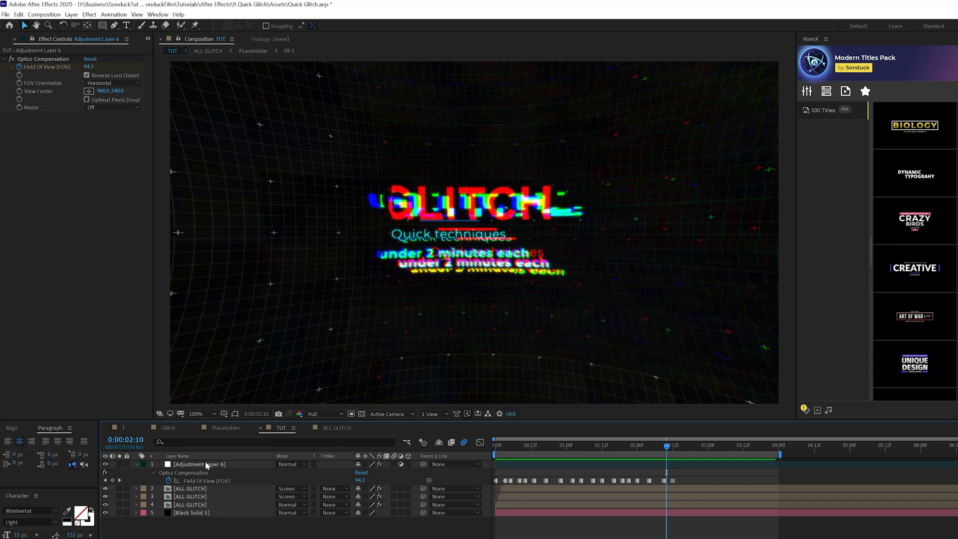
{"action": "left_click", "coordinate": [205, 464]}
{"action": "left_click", "coordinate": [89, 14]}
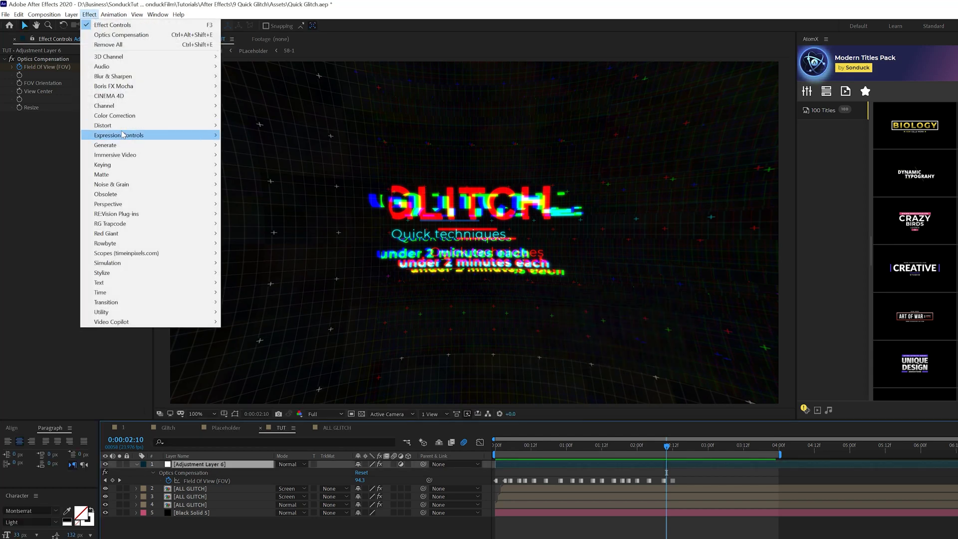
Apply an Invert effect and key Blend With Original at 0% on the first frame
{"action": "mouse_move", "coordinate": [150, 106]}
{"action": "left_click", "coordinate": [267, 169]}
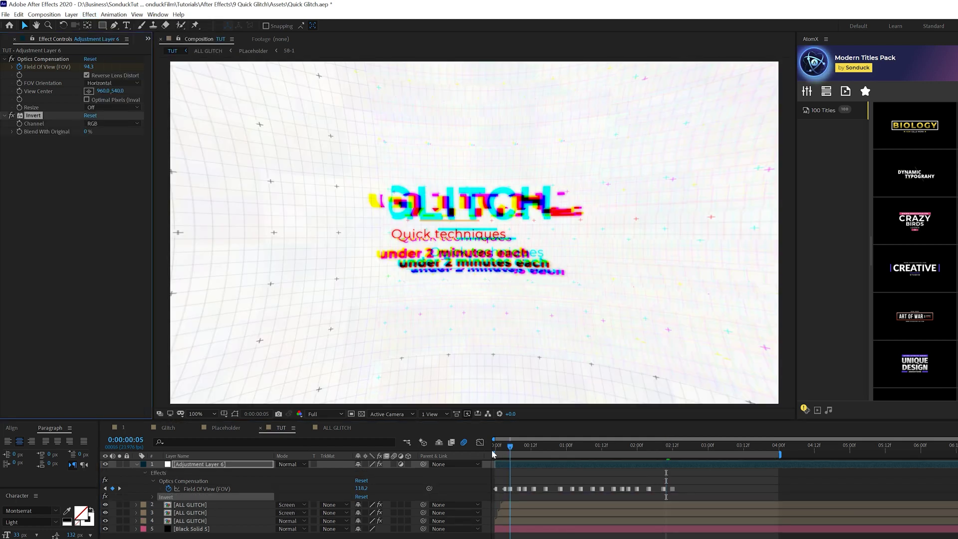
{"action": "left_click", "coordinate": [492, 448]}
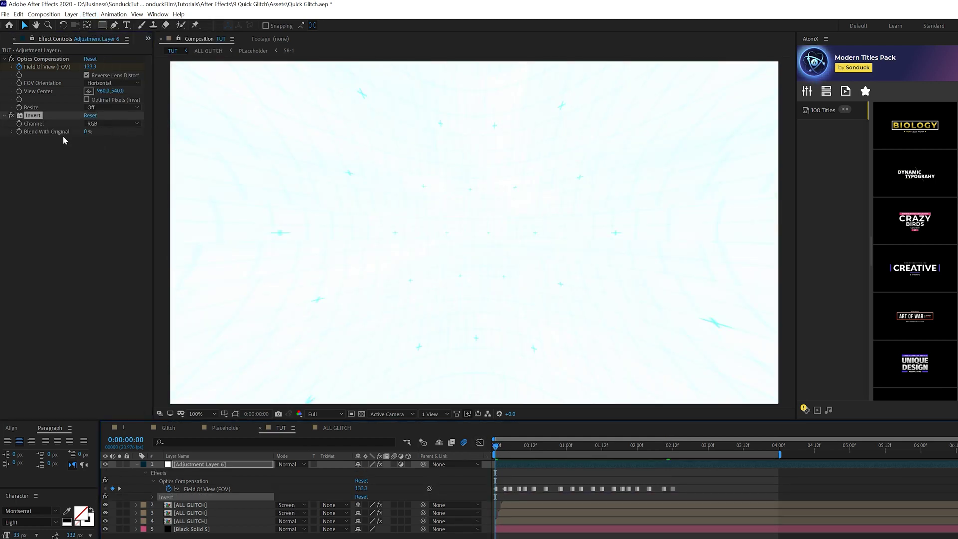
{"action": "left_click", "coordinate": [19, 131]}
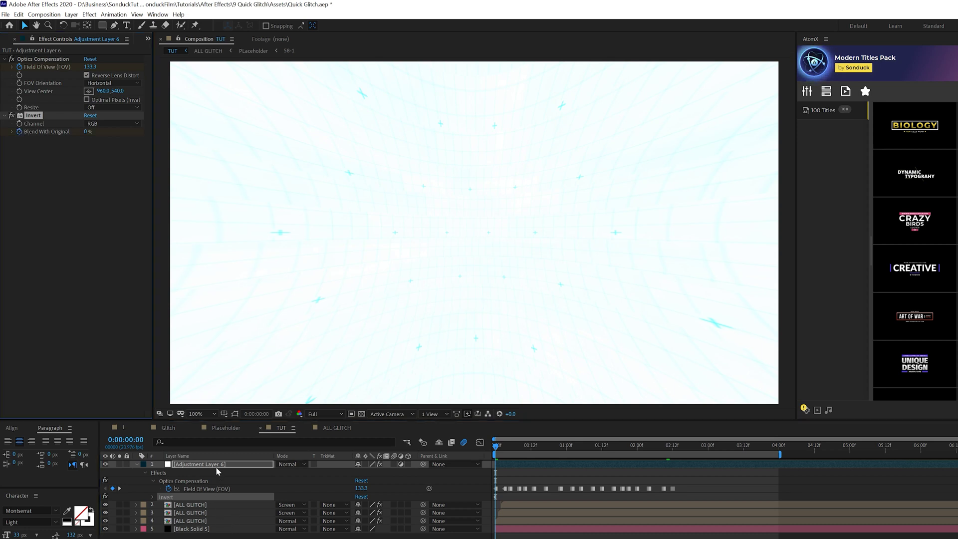
{"action": "key", "text": "u"}
{"action": "key", "text": "u"}
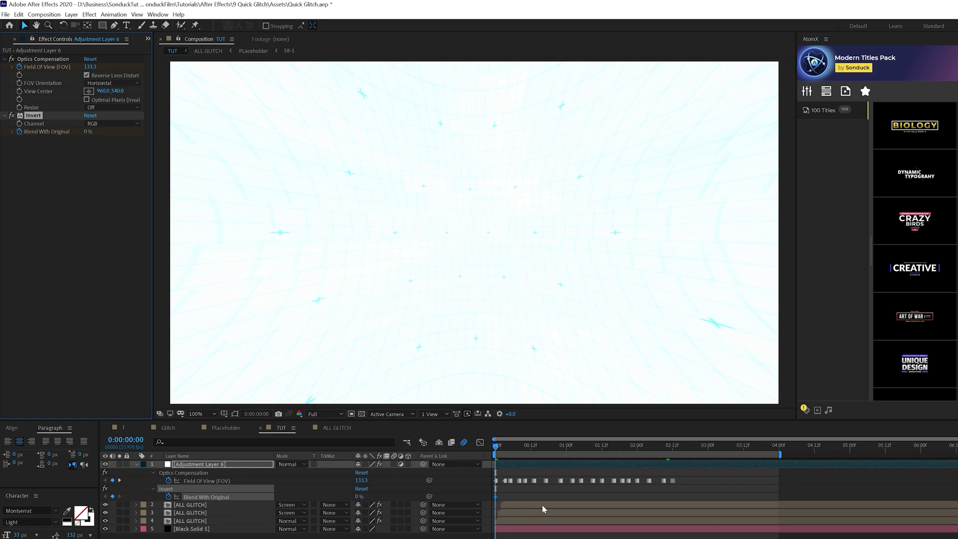
{"action": "left_click", "coordinate": [513, 496]}
Key Blend With Original at 100% on frame 2, 0% on frame 3, and 100% on frame 5
{"action": "left_click", "coordinate": [500, 445]}
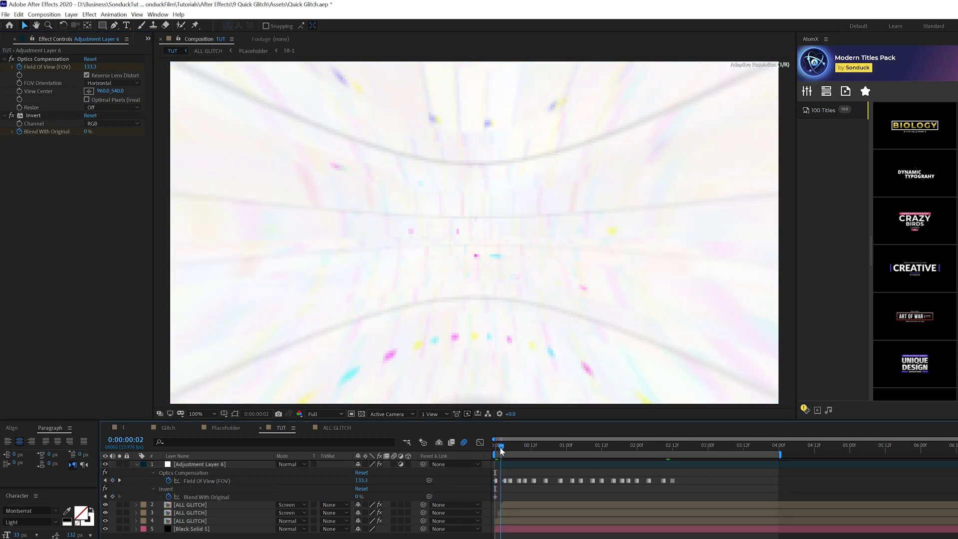
{"action": "left_click_drag", "start_coordinate": [86, 131], "coordinate": [149, 131]}
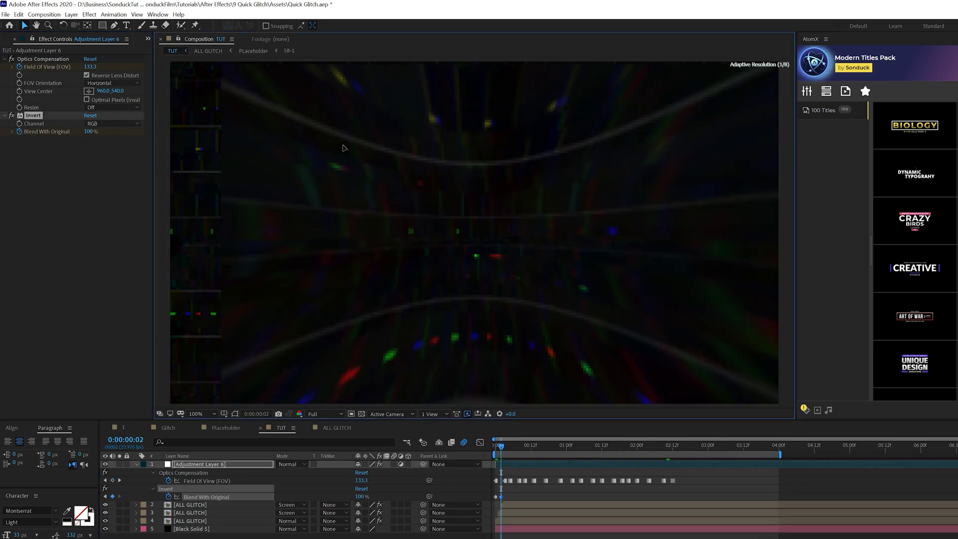
{"action": "left_click_drag", "start_coordinate": [515, 498], "coordinate": [493, 492]}
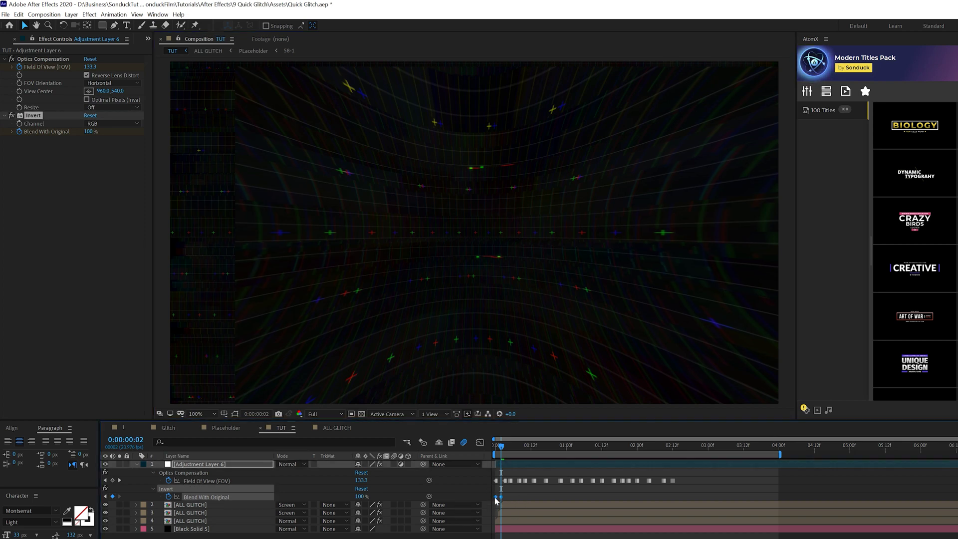
{"action": "right_click", "coordinate": [495, 497]}
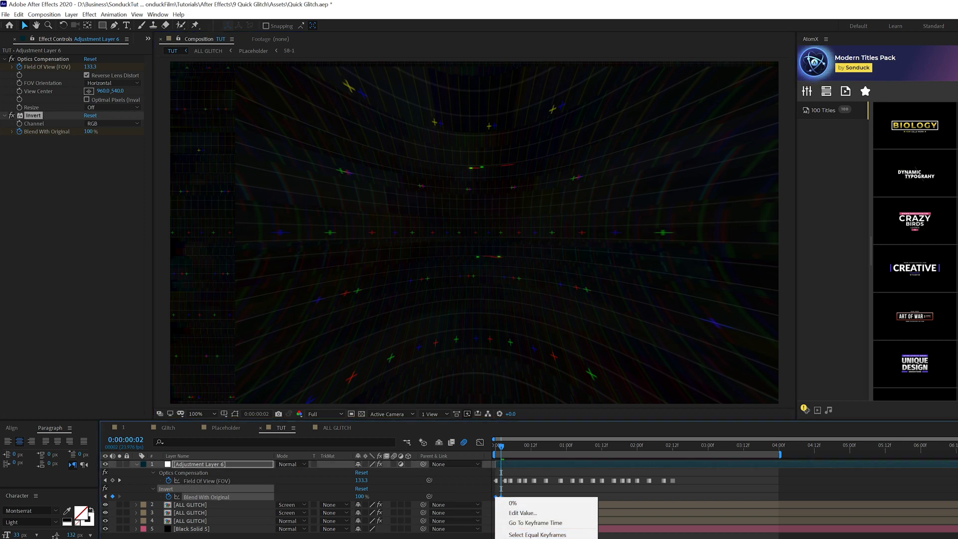
{"action": "left_click", "coordinate": [479, 522]}
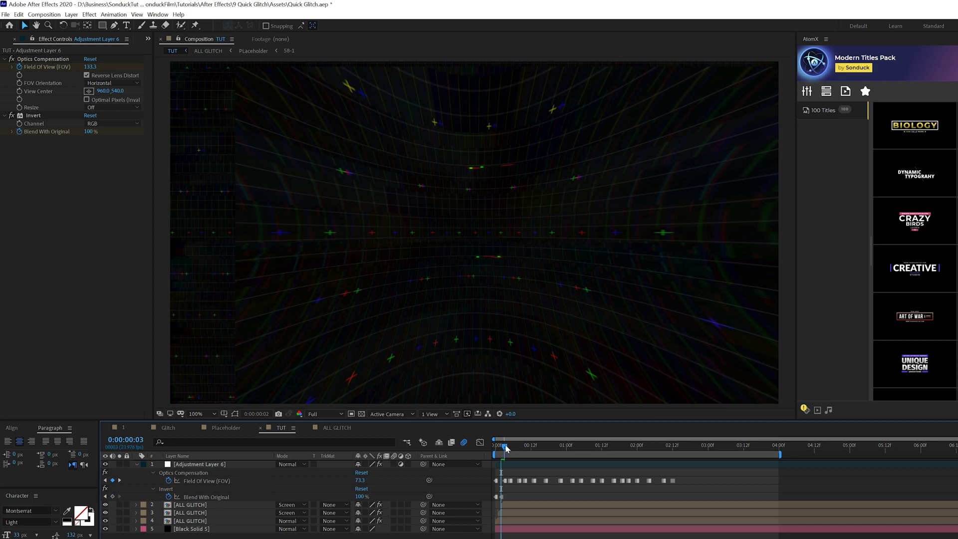
{"action": "left_click_drag", "start_coordinate": [505, 447], "coordinate": [508, 447]}
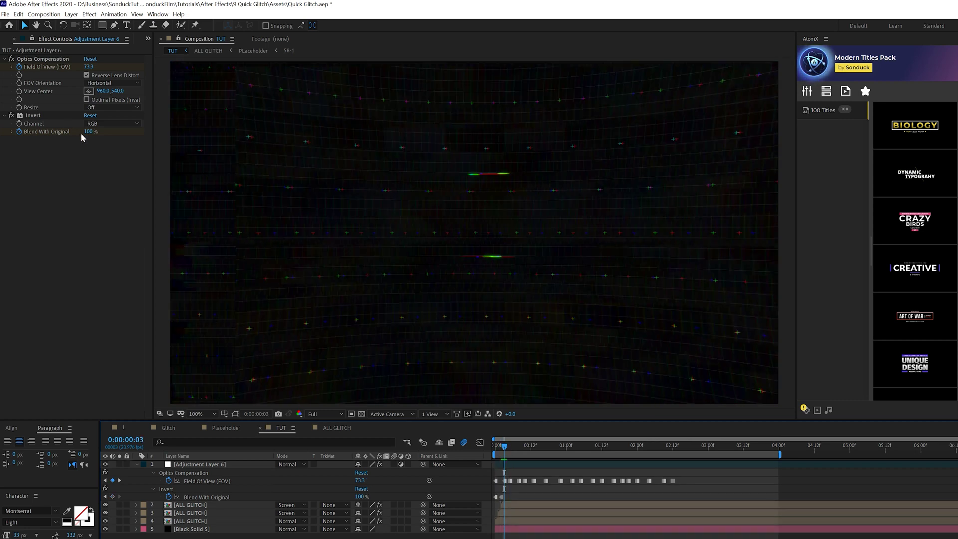
{"action": "type", "text": "0"}
{"action": "left_click", "coordinate": [515, 466]}
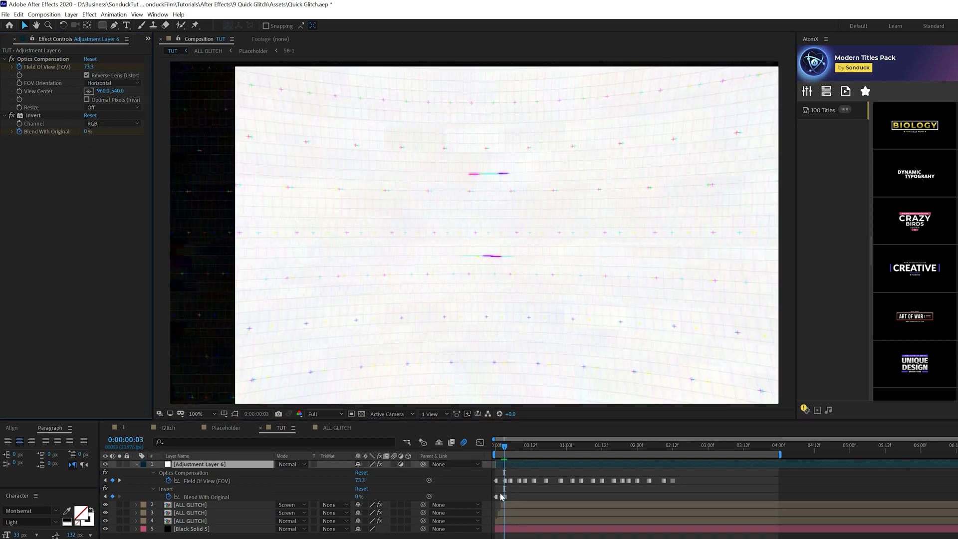
{"action": "left_click_drag", "start_coordinate": [506, 448], "coordinate": [510, 448]}
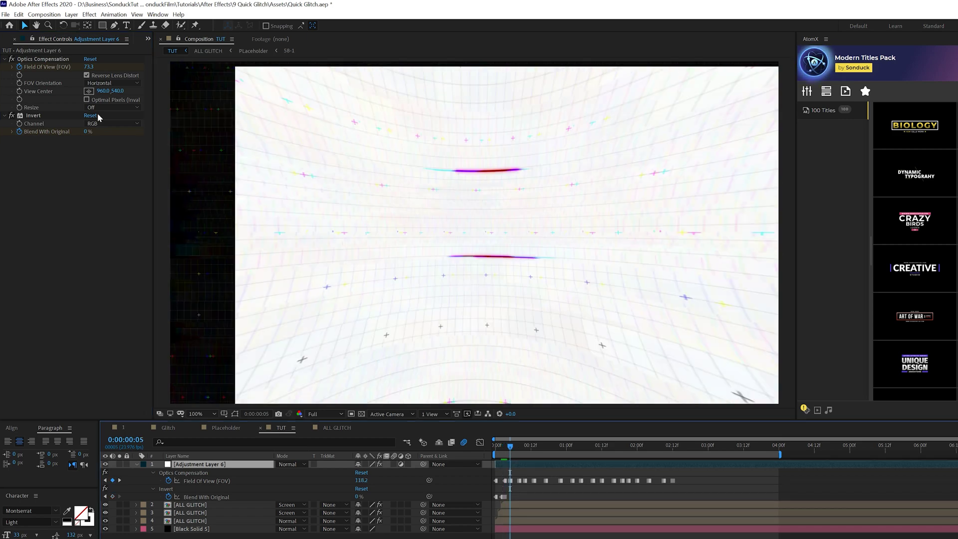
{"action": "left_click_drag", "start_coordinate": [87, 137], "coordinate": [129, 137]}
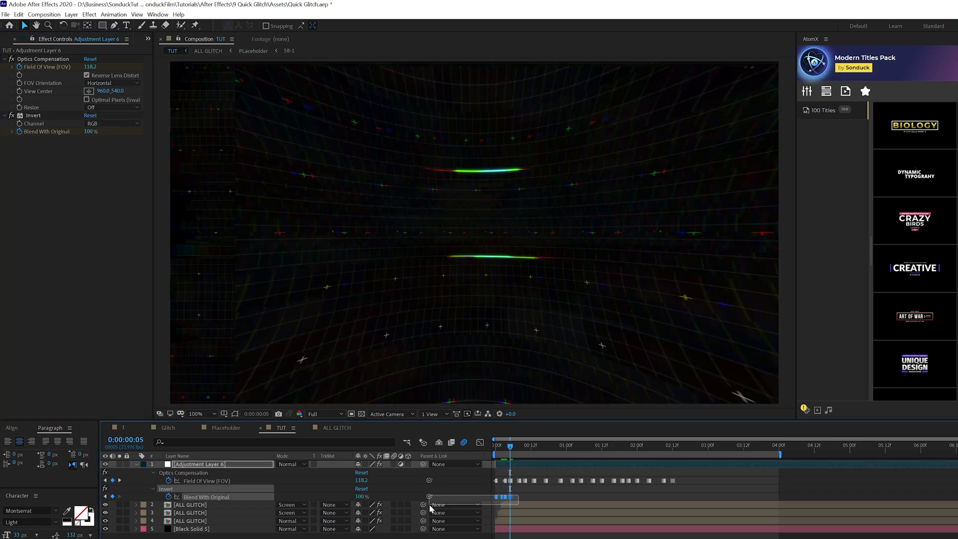